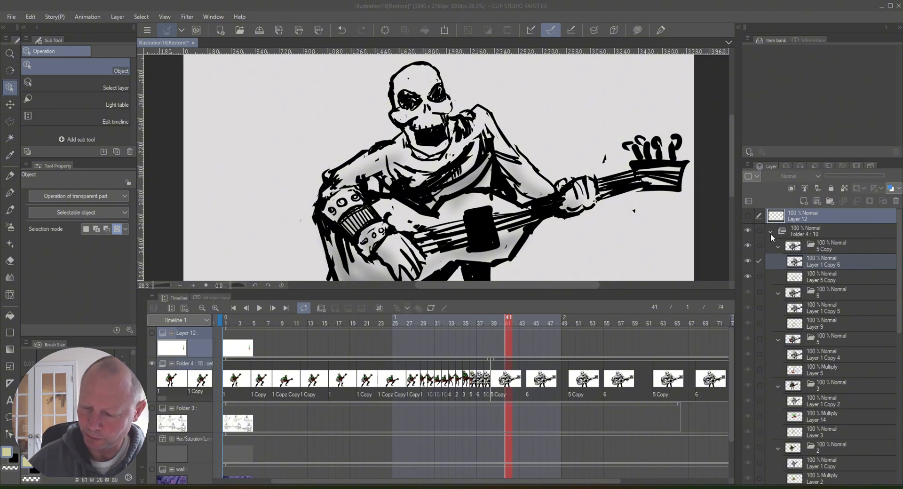
- Collapse Folder 4 and hide it together with the Paper layer
{"action": "left_click", "coordinate": [772, 233]}
{"action": "left_click", "coordinate": [748, 230]}
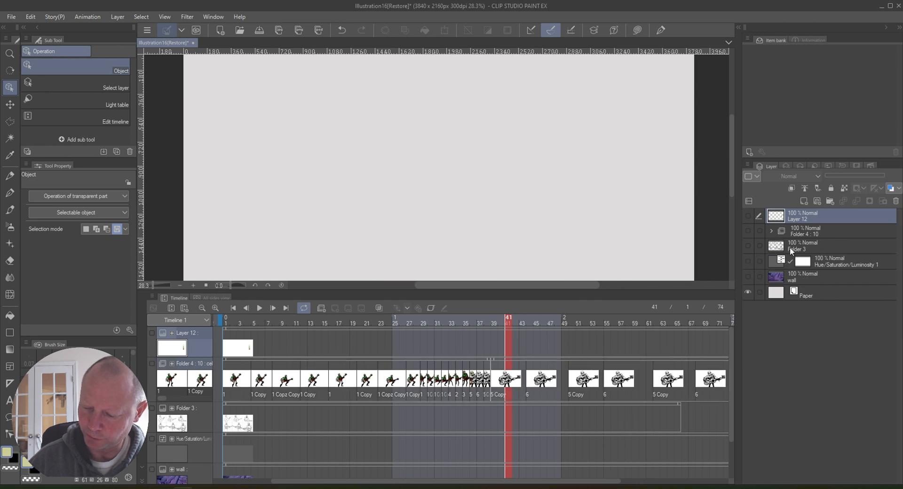
{"action": "left_click", "coordinate": [748, 292]}
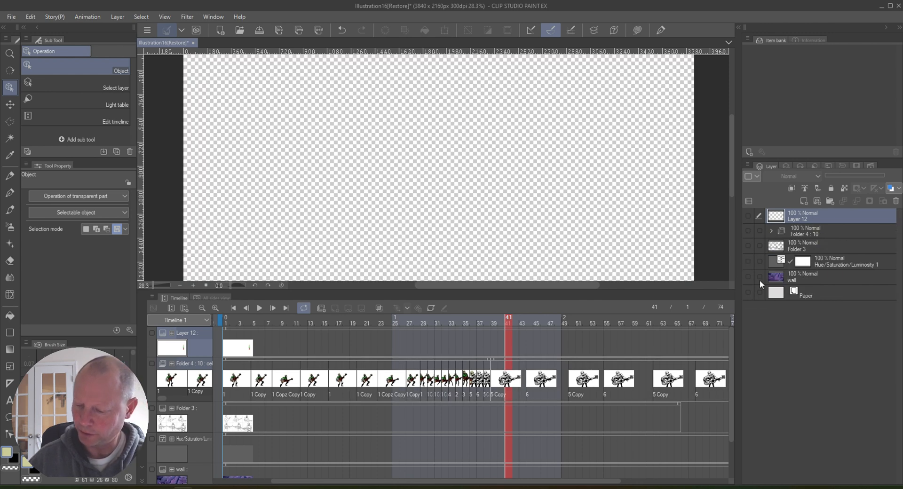
{"action": "mouse_move", "coordinate": [733, 160]}
{"action": "left_mouse_down"}
{"action": "mouse_move", "coordinate": [732, 140]}
{"action": "mouse_move", "coordinate": [727, 170]}
{"action": "mouse_move", "coordinate": [729, 128]}
{"action": "mouse_move", "coordinate": [726, 165]}
{"action": "mouse_move", "coordinate": [725, 145]}
{"action": "left_mouse_up"}
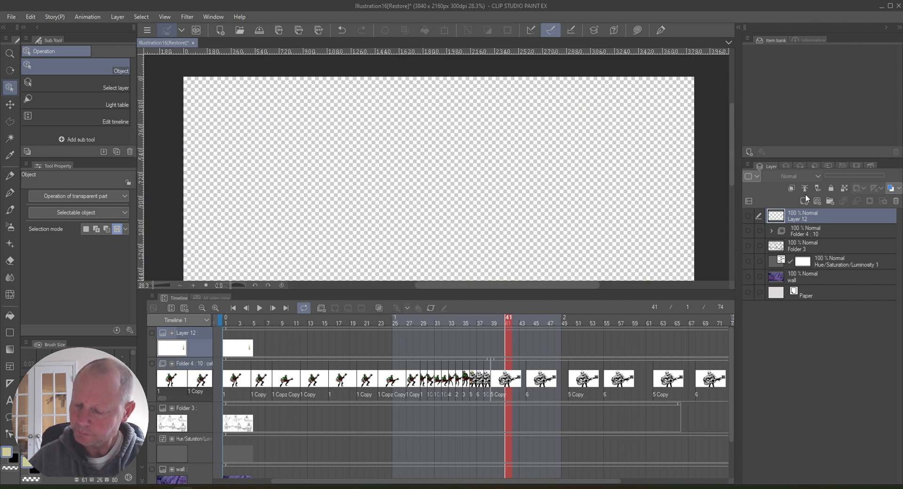
- Show Layer 12, sample its red, green and cream colour swatches one after another, and hide the layer again
{"action": "left_click", "coordinate": [747, 216]}
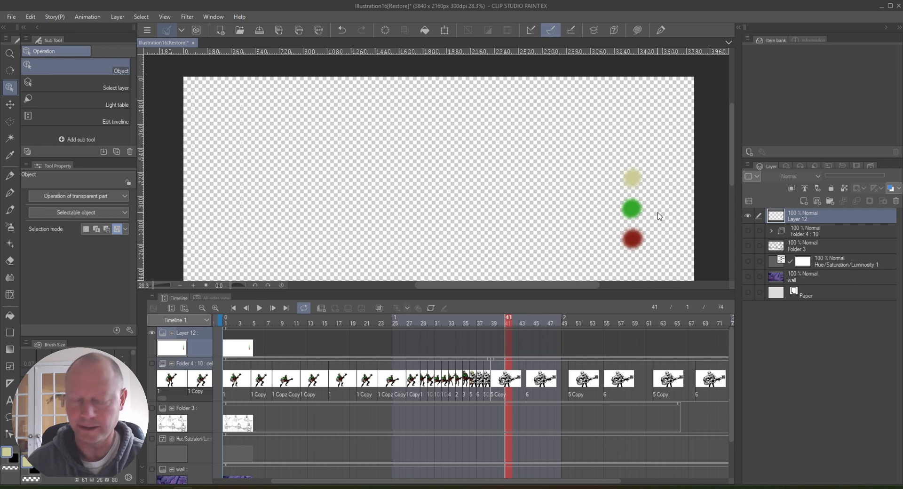
{"action": "left_click", "coordinate": [634, 240], "text": "alt"}
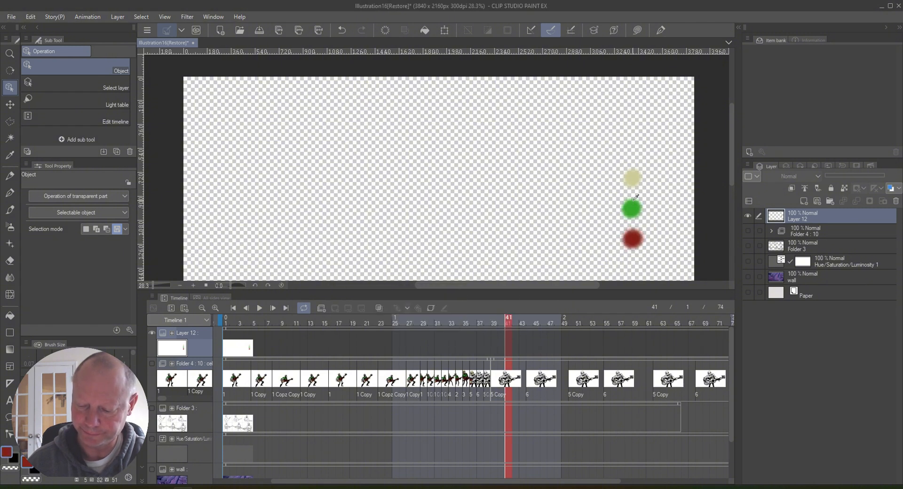
{"action": "left_click", "coordinate": [632, 208], "text": "alt"}
{"action": "left_click", "coordinate": [634, 174], "text": "alt"}
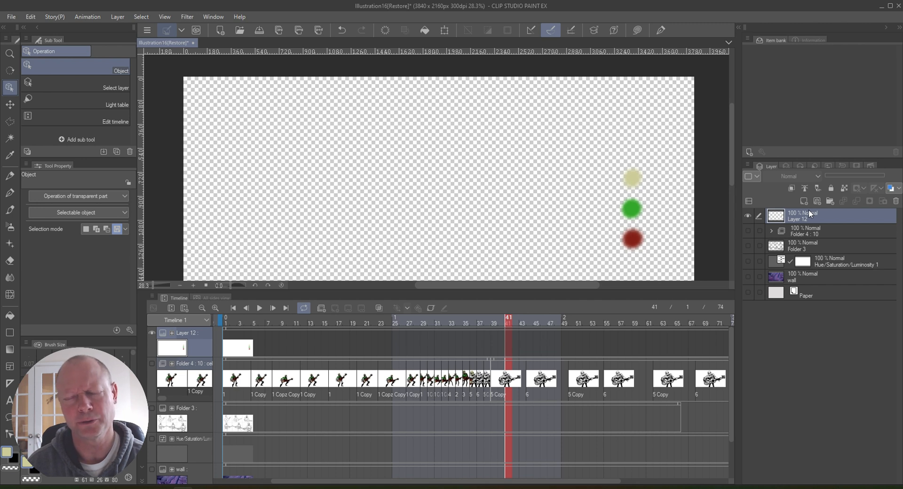
{"action": "left_click", "coordinate": [747, 217]}
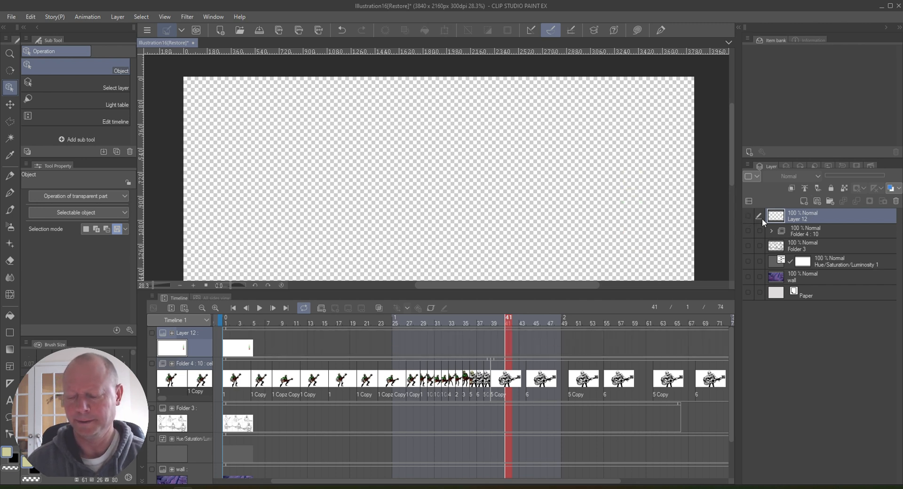
- Select Folder 3 and make it visible along with the Paper layer
{"action": "left_click", "coordinate": [827, 234]}
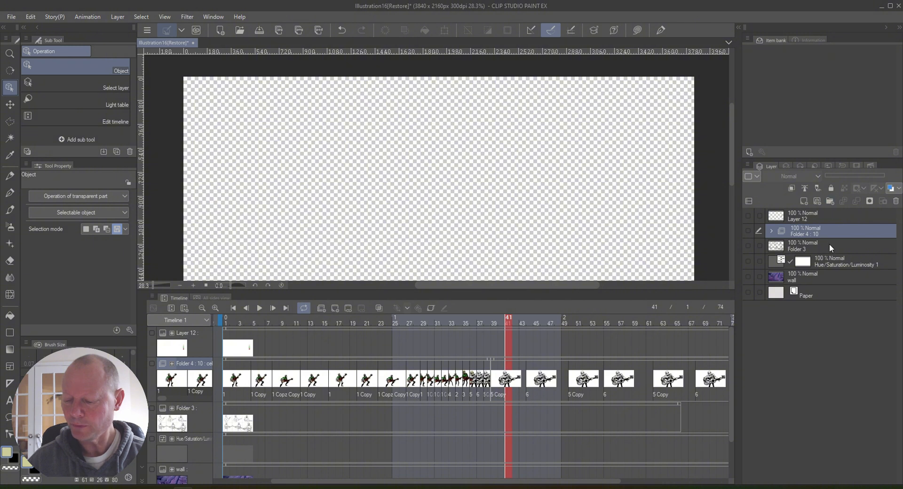
{"action": "left_click", "coordinate": [833, 245]}
{"action": "left_click", "coordinate": [747, 245]}
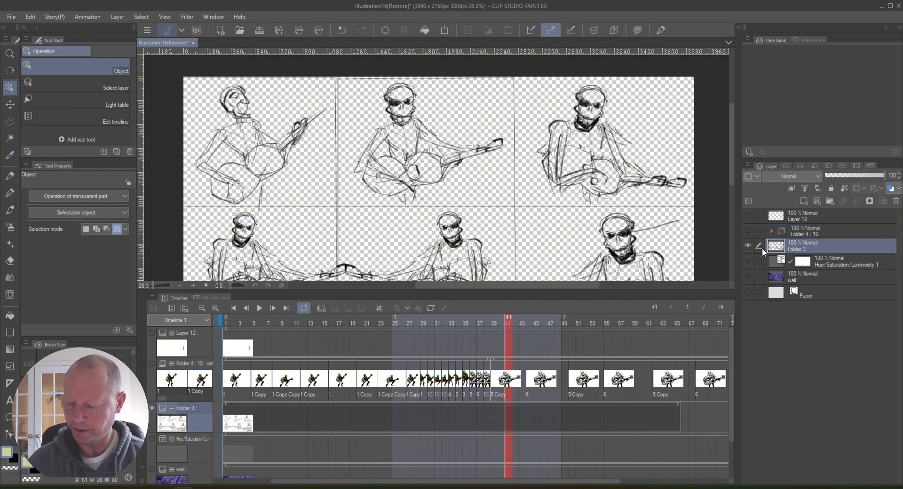
{"action": "left_click", "coordinate": [748, 292]}
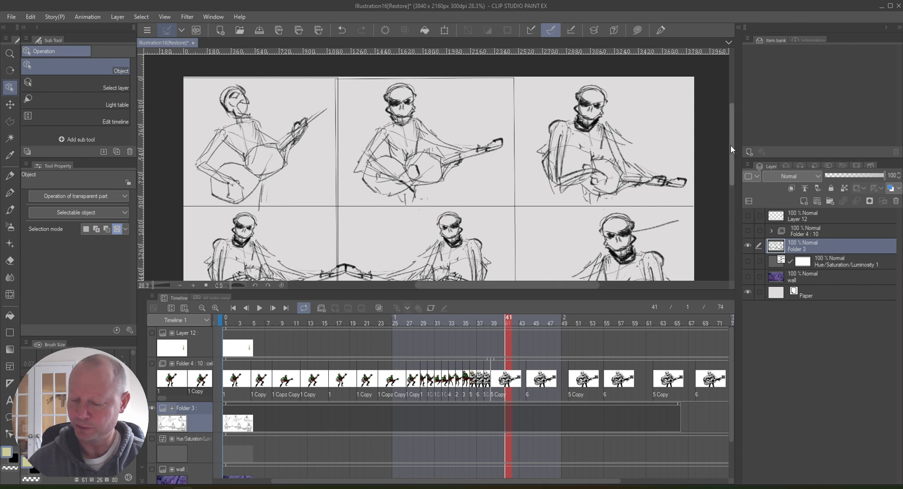
- Examine the rough pose sketches of the skeleton guitarist in both rows of the Folder 3 sheet, and hide that folder
{"action": "mouse_move", "coordinate": [730, 145]}
{"action": "left_mouse_down"}
{"action": "mouse_move", "coordinate": [724, 190]}
{"action": "mouse_move", "coordinate": [725, 116]}
{"action": "mouse_move", "coordinate": [727, 126]}
{"action": "left_mouse_up"}
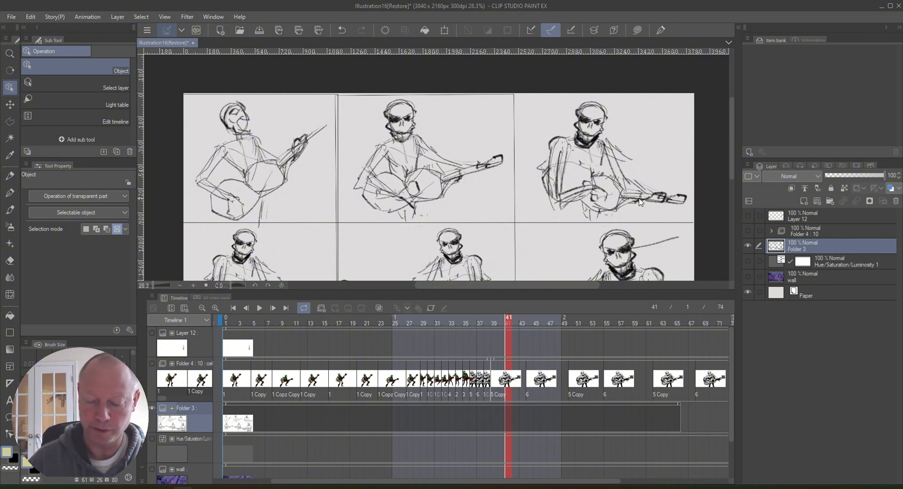
{"action": "mouse_move", "coordinate": [735, 162]}
{"action": "left_mouse_down"}
{"action": "mouse_move", "coordinate": [731, 179]}
{"action": "mouse_move", "coordinate": [557, 217]}
{"action": "left_mouse_up"}
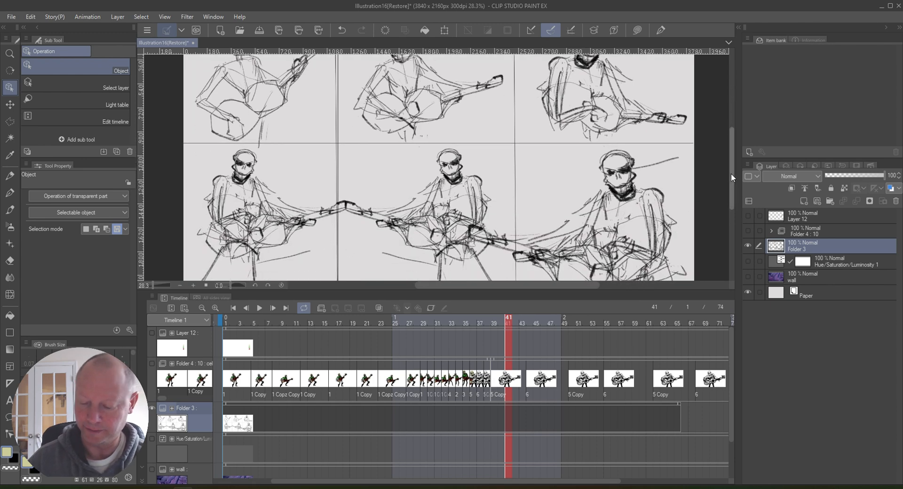
{"action": "left_click_drag", "start_coordinate": [731, 173], "coordinate": [731, 148]}
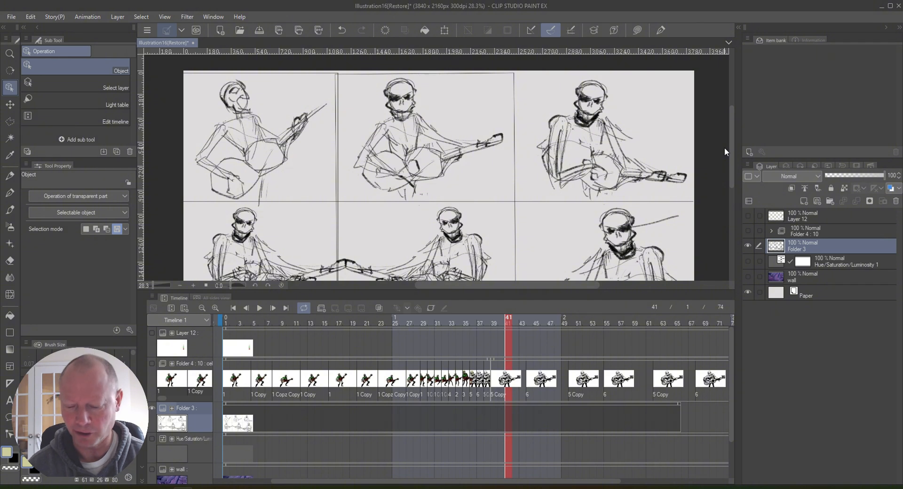
{"action": "left_click_drag", "start_coordinate": [731, 148], "coordinate": [733, 146]}
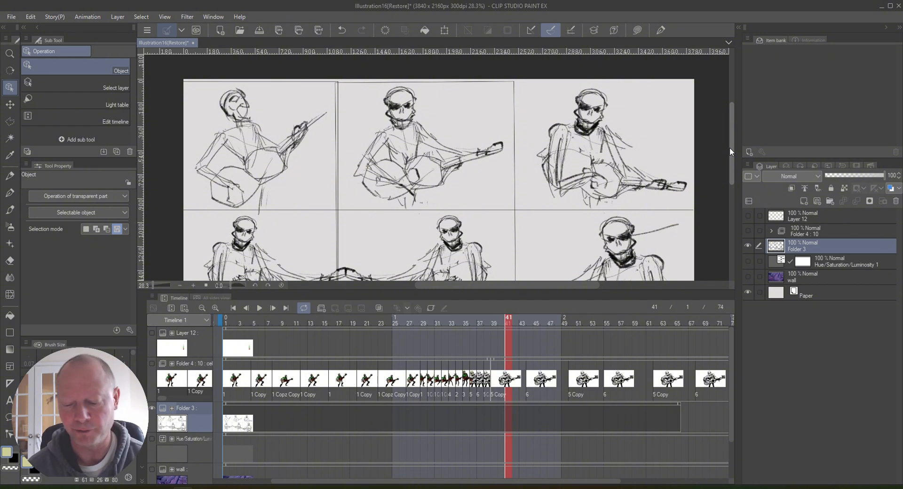
{"action": "left_click_drag", "start_coordinate": [732, 142], "coordinate": [729, 158]}
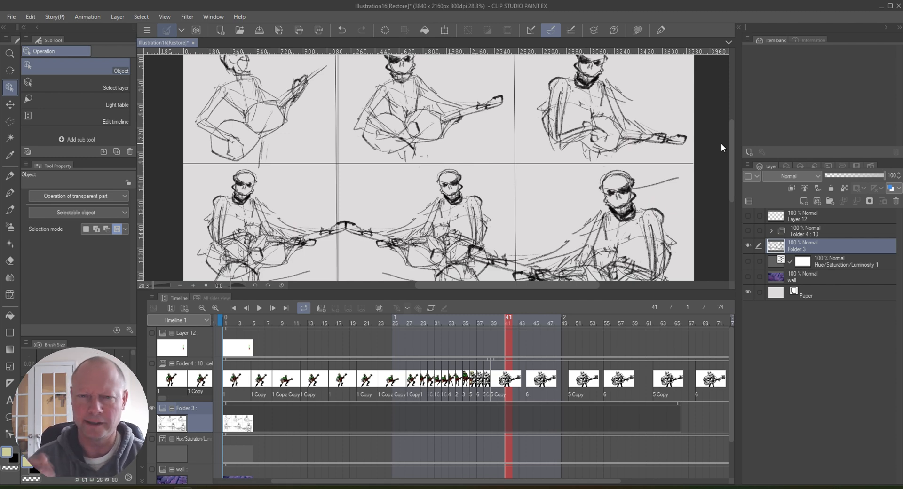
{"action": "left_click_drag", "start_coordinate": [733, 145], "coordinate": [731, 126]}
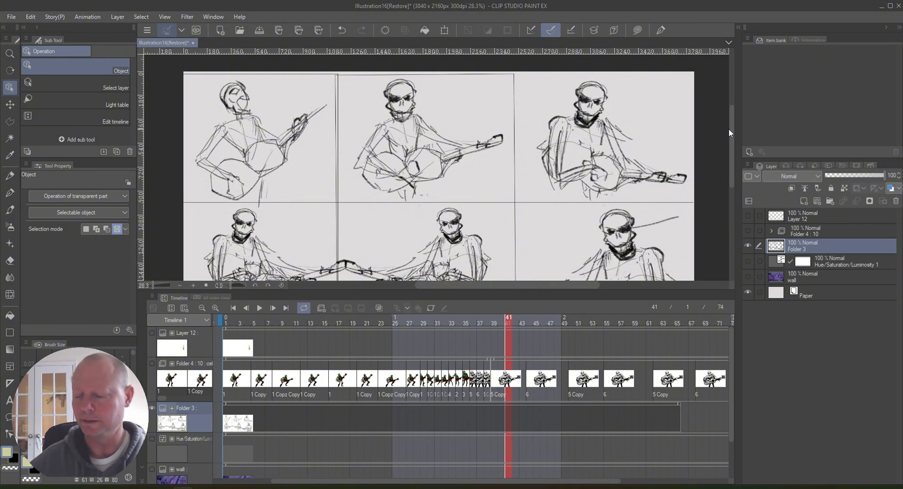
{"action": "left_click_drag", "start_coordinate": [730, 122], "coordinate": [727, 126]}
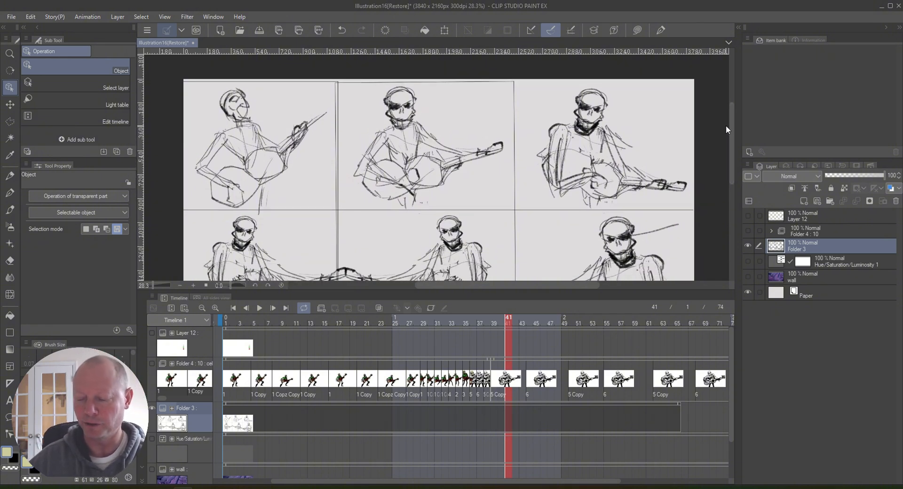
{"action": "left_click", "coordinate": [754, 245]}
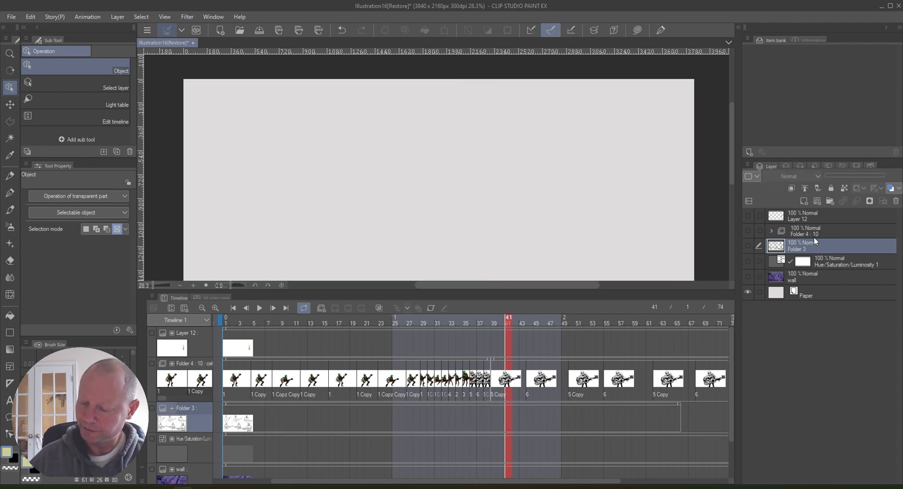
- Expand Folder 4, make it visible, and select cel folder 1 at the end of its layer stack
{"action": "left_click", "coordinate": [819, 231]}
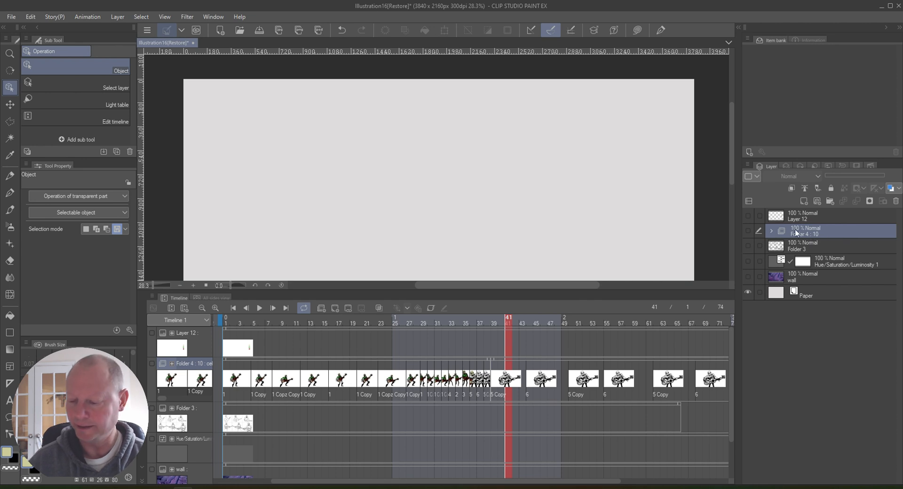
{"action": "left_click", "coordinate": [772, 232]}
{"action": "left_click", "coordinate": [748, 230]}
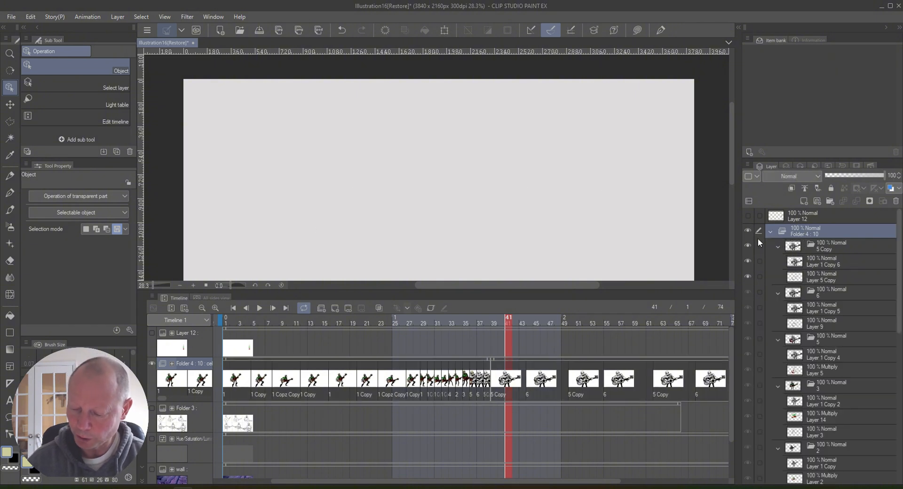
{"action": "left_click_drag", "start_coordinate": [900, 254], "coordinate": [839, 406]}
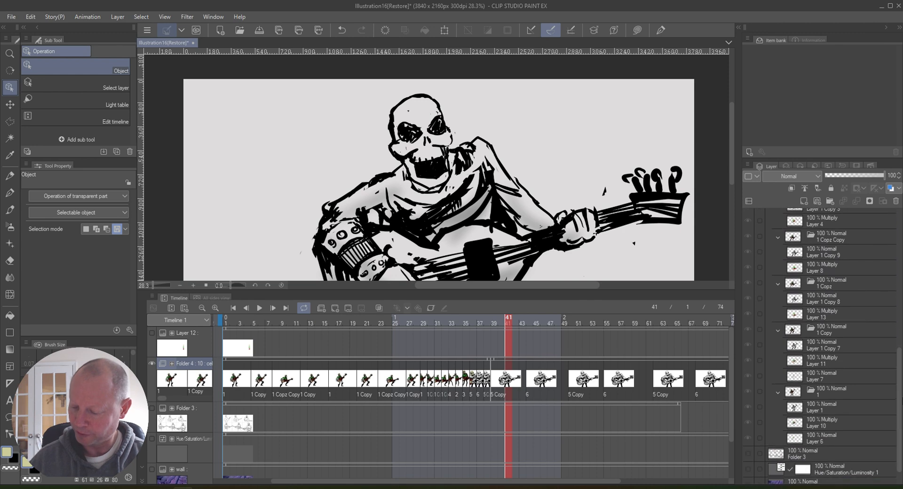
{"action": "left_click", "coordinate": [855, 393]}
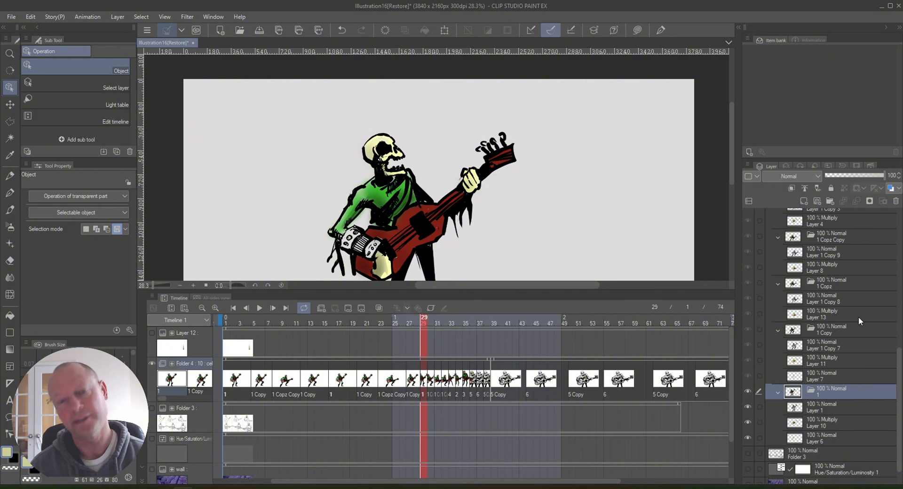
- Review Layer 1, Layer 10 and Layer 6 inside cel folder 1, and toggle the folder's visibility off and on
{"action": "scroll", "coordinate": [892, 366], "scroll_direction": "up", "scroll_amount": 1}
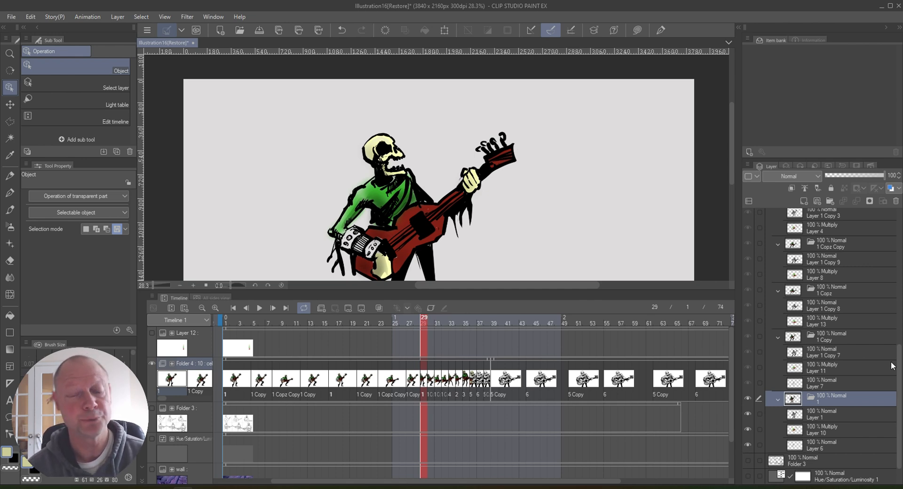
{"action": "left_click", "coordinate": [831, 416]}
{"action": "left_click", "coordinate": [840, 430]}
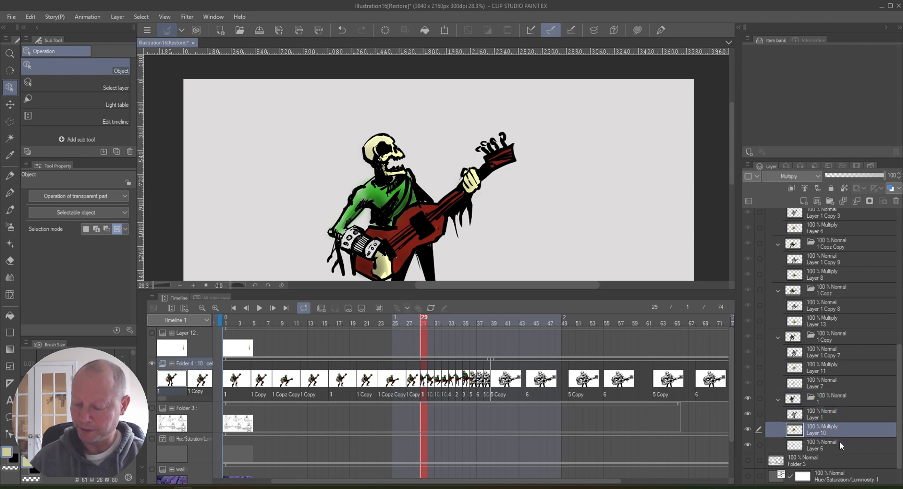
{"action": "left_click", "coordinate": [839, 442]}
{"action": "left_click", "coordinate": [842, 431]}
{"action": "left_click", "coordinate": [843, 414]}
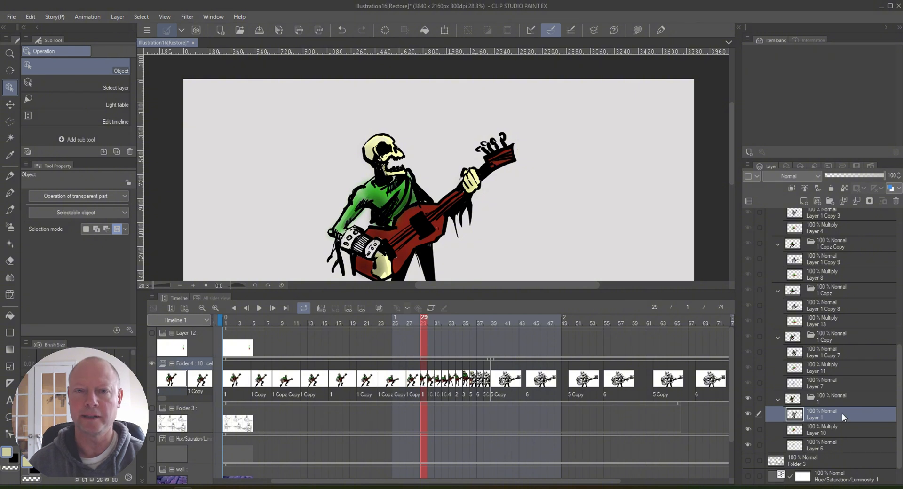
{"action": "left_click", "coordinate": [843, 401]}
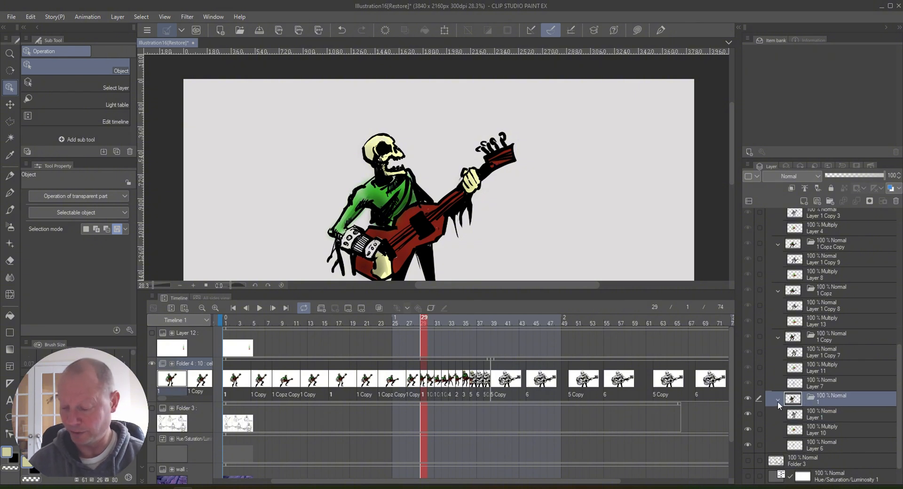
{"action": "left_click", "coordinate": [748, 398]}
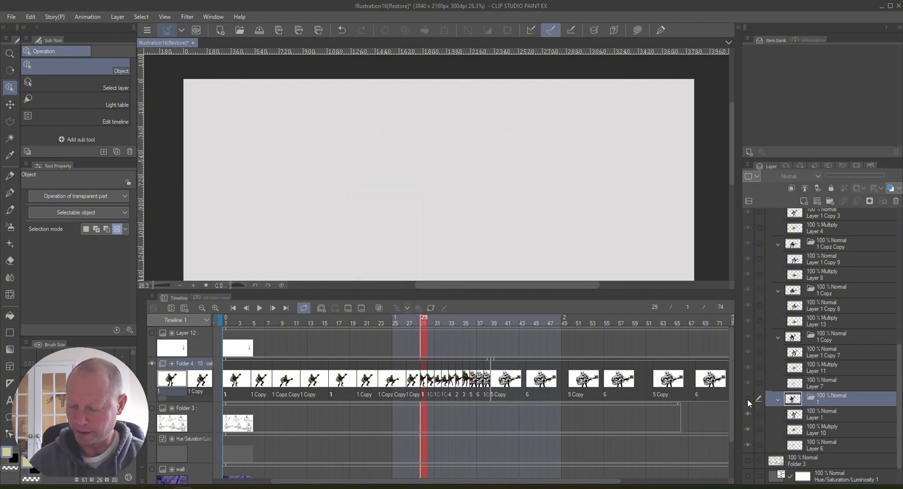
{"action": "left_click", "coordinate": [747, 398]}
- Toggle the visibility of Layer 6, Layer 10 and Layer 1 in cel folder 1 in turn to compare their content
{"action": "left_click", "coordinate": [834, 417]}
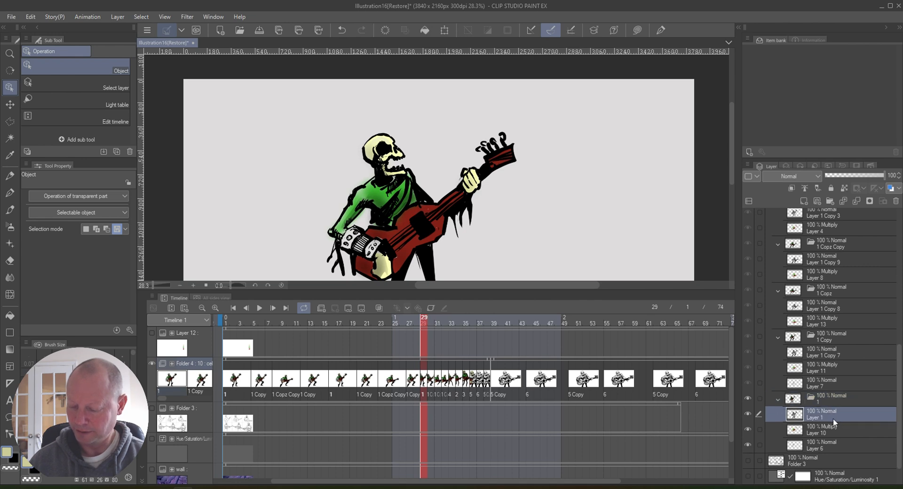
{"action": "left_click", "coordinate": [831, 437]}
{"action": "left_click", "coordinate": [833, 447]}
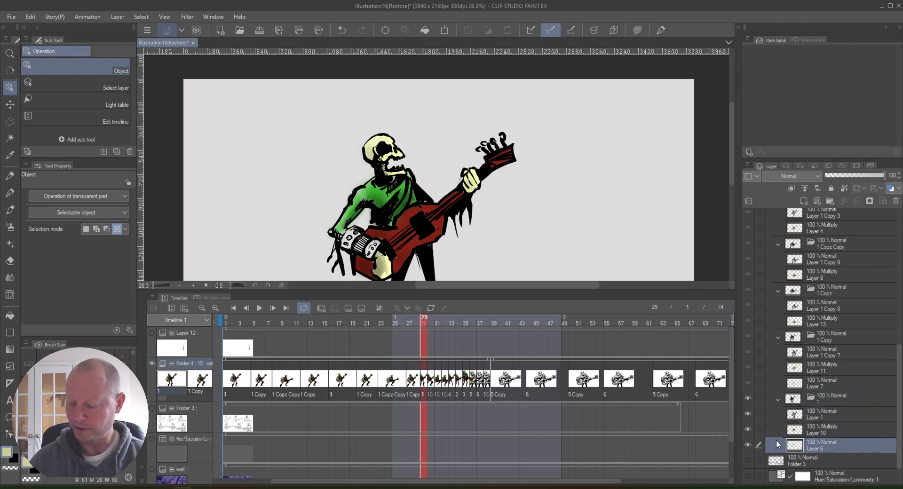
{"action": "left_click", "coordinate": [748, 445]}
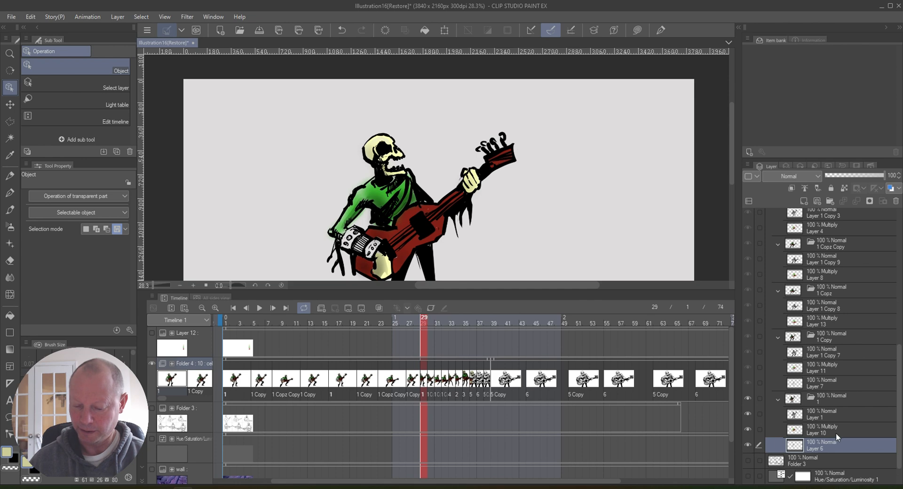
{"action": "left_click", "coordinate": [835, 431]}
{"action": "left_click", "coordinate": [748, 429]}
{"action": "left_click", "coordinate": [748, 429]}
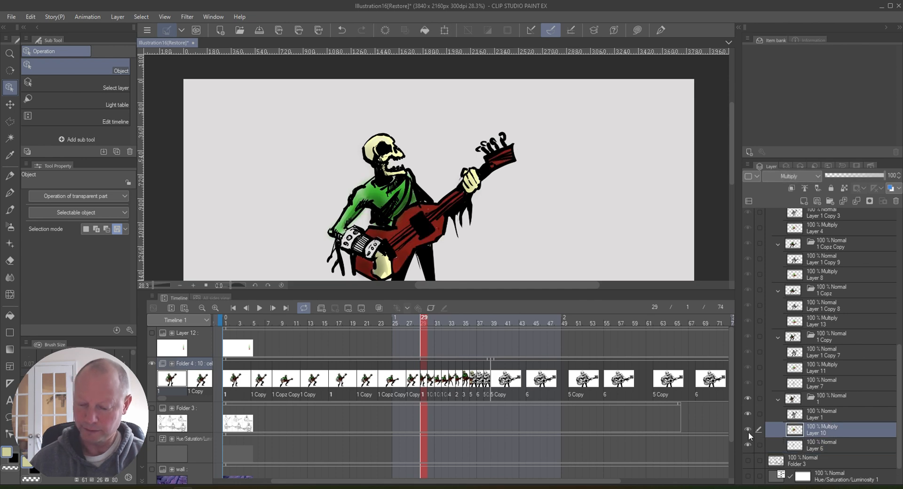
{"action": "left_click", "coordinate": [825, 417]}
{"action": "left_click", "coordinate": [747, 414]}
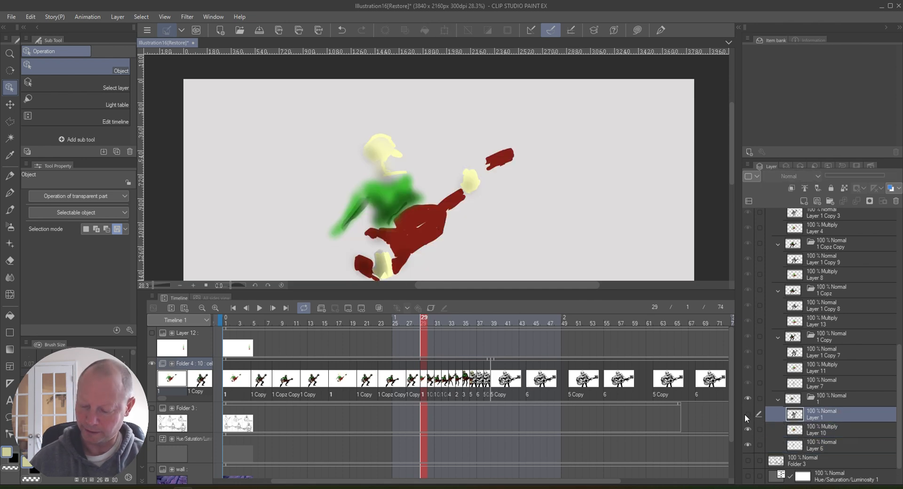
{"action": "left_click", "coordinate": [747, 413]}
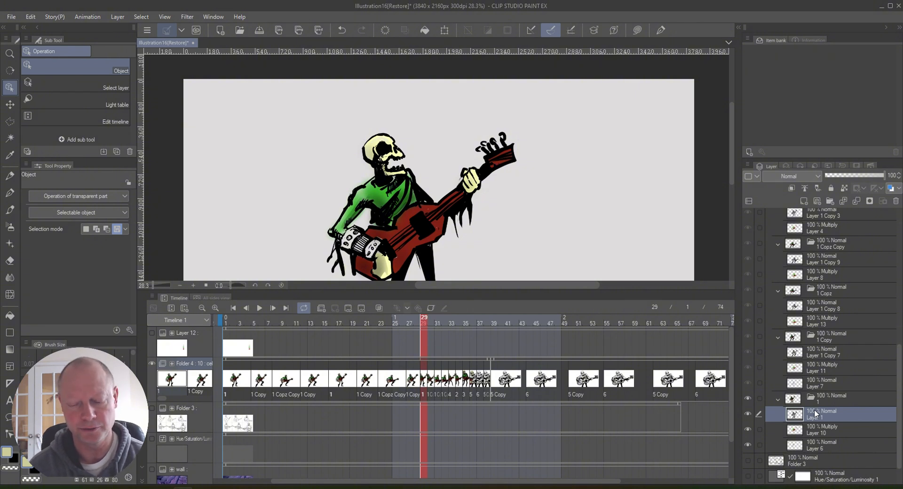
- Reselect cel folder 1 and move on to the 1 Copy cel folder above it
{"action": "left_click", "coordinate": [844, 403]}
{"action": "scroll", "coordinate": [901, 367], "scroll_direction": "up", "scroll_amount": 1}
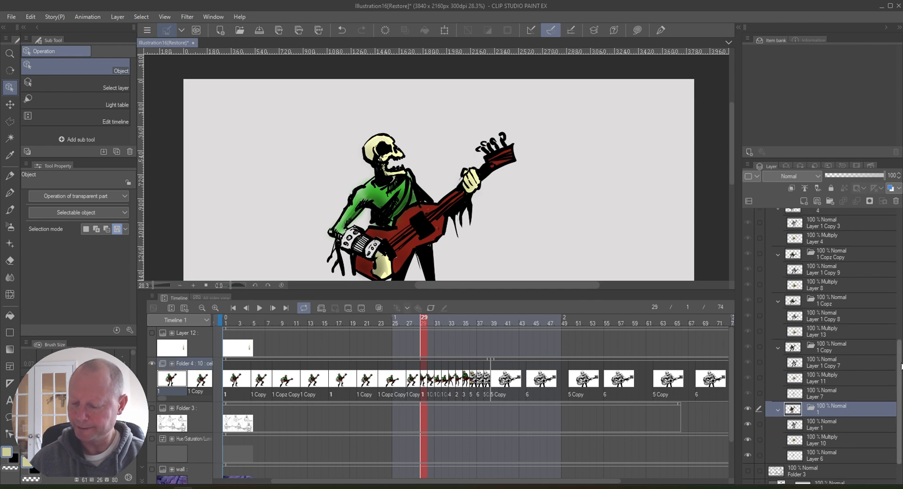
{"action": "scroll", "coordinate": [885, 369], "scroll_direction": "up", "scroll_amount": 1}
{"action": "left_click", "coordinate": [858, 353]}
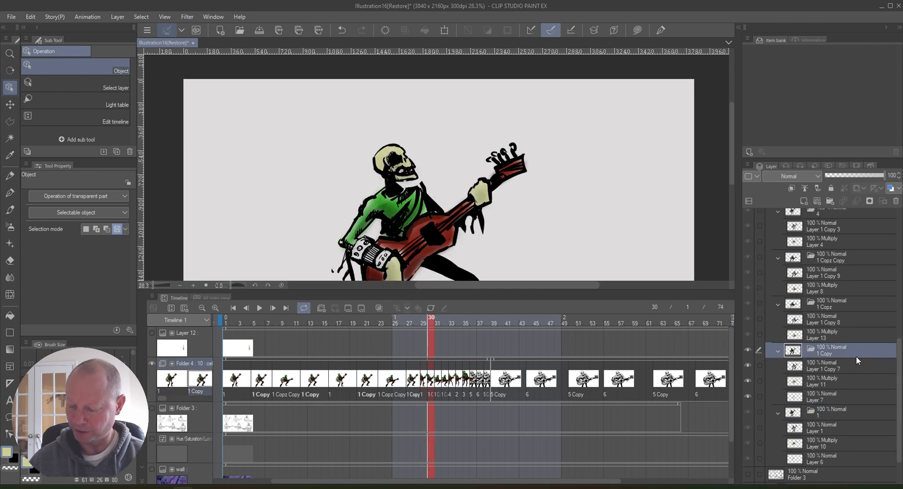
- Review Layer 1 Copy 7, Layer 11 and Layer 7 inside the 1 Copy cel folder
{"action": "left_click", "coordinate": [841, 365]}
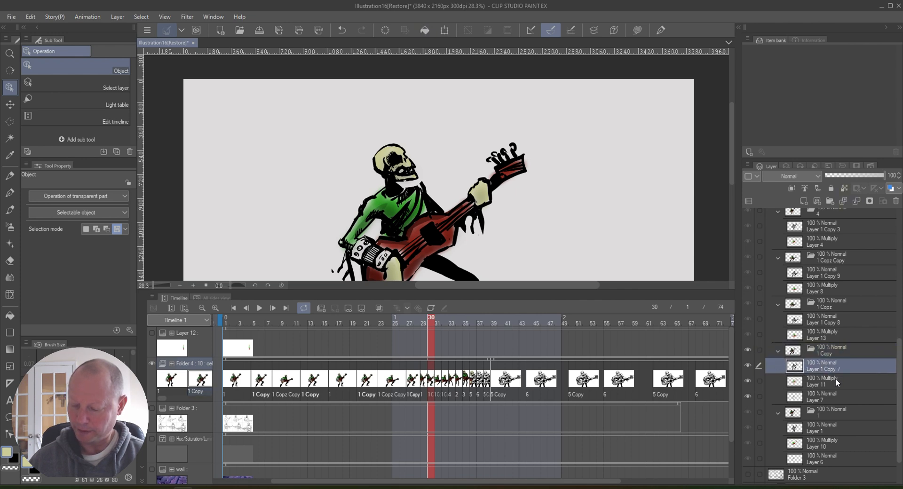
{"action": "left_click", "coordinate": [835, 378]}
{"action": "left_click", "coordinate": [833, 399]}
{"action": "left_click", "coordinate": [833, 365]}
- Move up through the cel folders, selecting 1 Copz and the 1 Copz Copy folder above it
{"action": "left_click", "coordinate": [841, 305]}
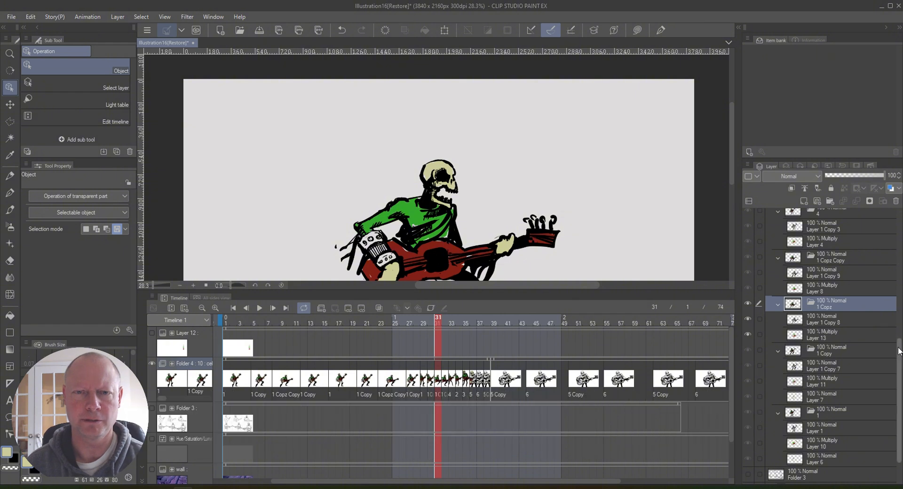
{"action": "scroll", "coordinate": [892, 326], "scroll_direction": "up", "scroll_amount": 3}
{"action": "scroll", "coordinate": [860, 320], "scroll_direction": "up", "scroll_amount": 1}
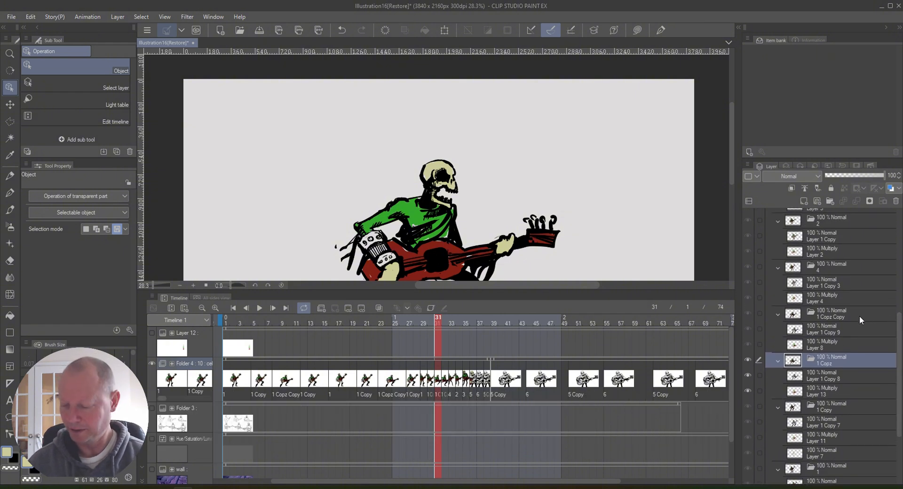
{"action": "left_click", "coordinate": [862, 315]}
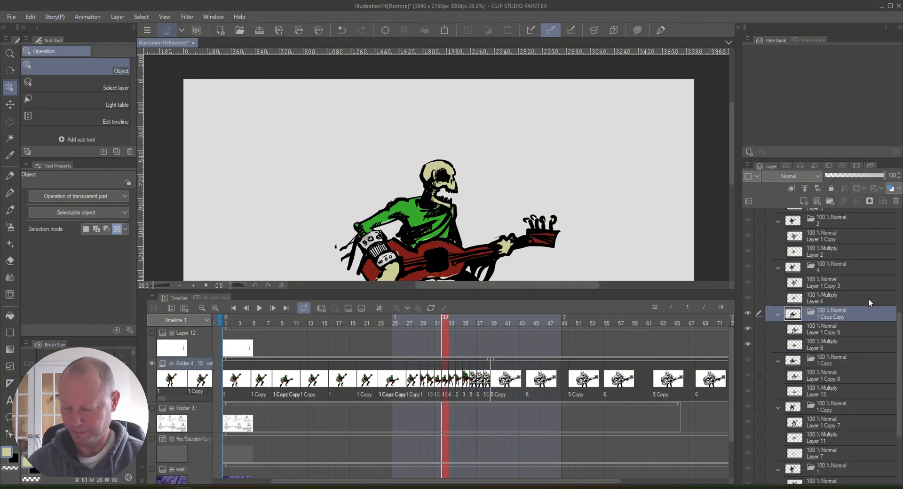
- Make the rough sketches in Folder 3 visible and shift them slightly to the left on the canvas
{"action": "scroll", "coordinate": [896, 369], "scroll_direction": "down", "scroll_amount": 4}
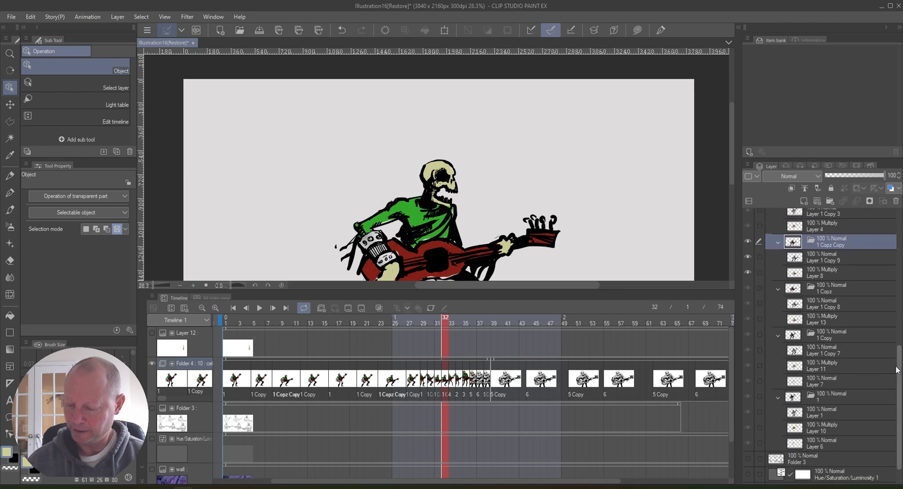
{"action": "scroll", "coordinate": [897, 369], "scroll_direction": "down", "scroll_amount": 2}
{"action": "left_click", "coordinate": [854, 431]}
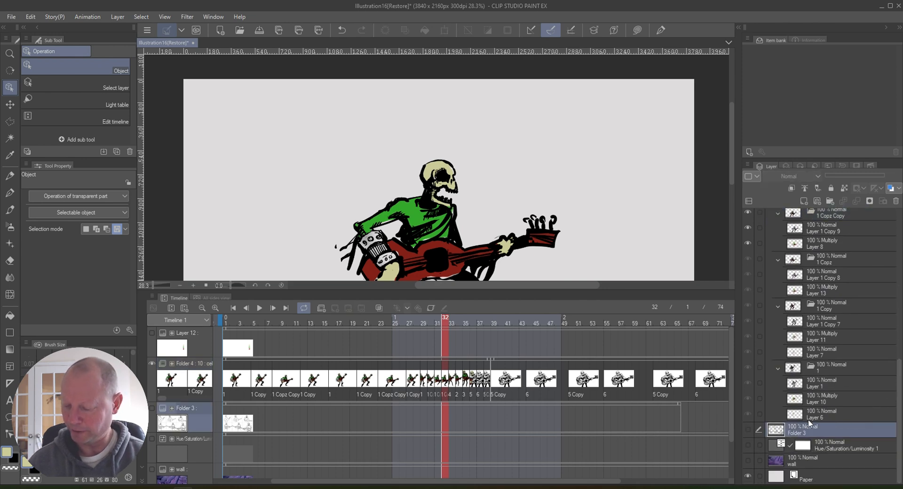
{"action": "left_click", "coordinate": [749, 430]}
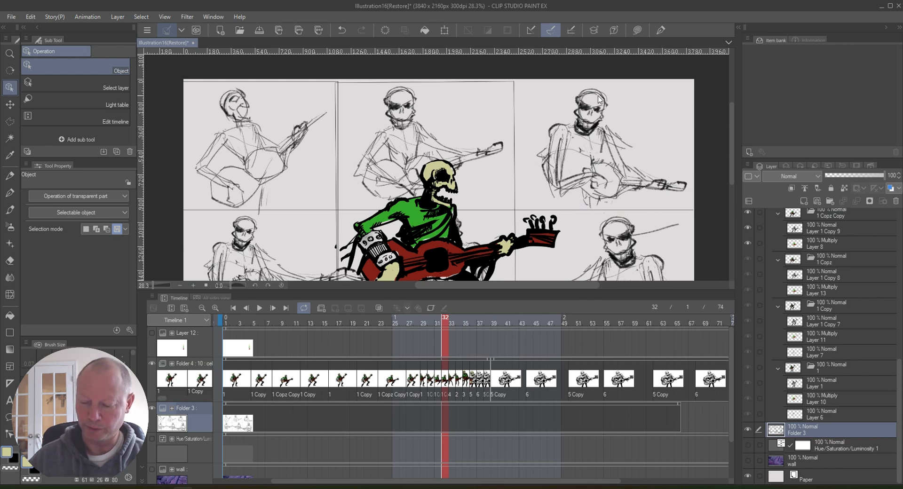
{"action": "left_click_drag", "start_coordinate": [628, 213], "coordinate": [650, 215]}
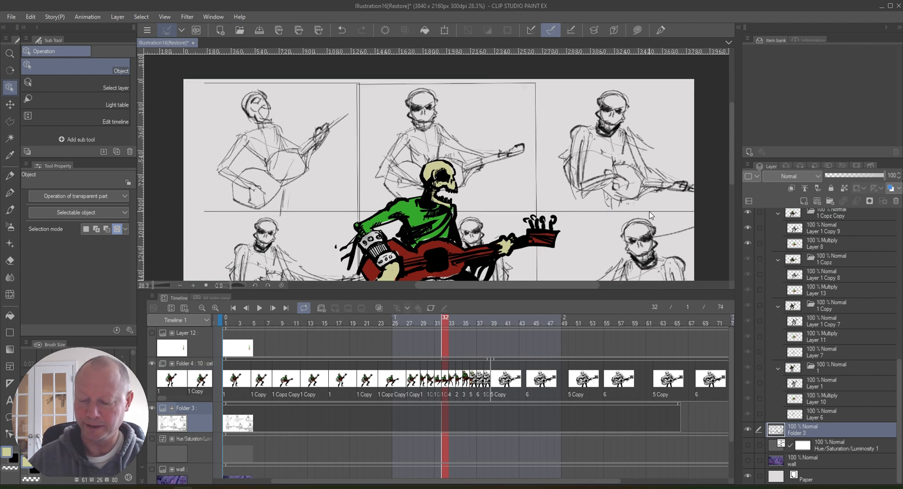
{"action": "left_click_drag", "start_coordinate": [558, 168], "coordinate": [512, 174]}
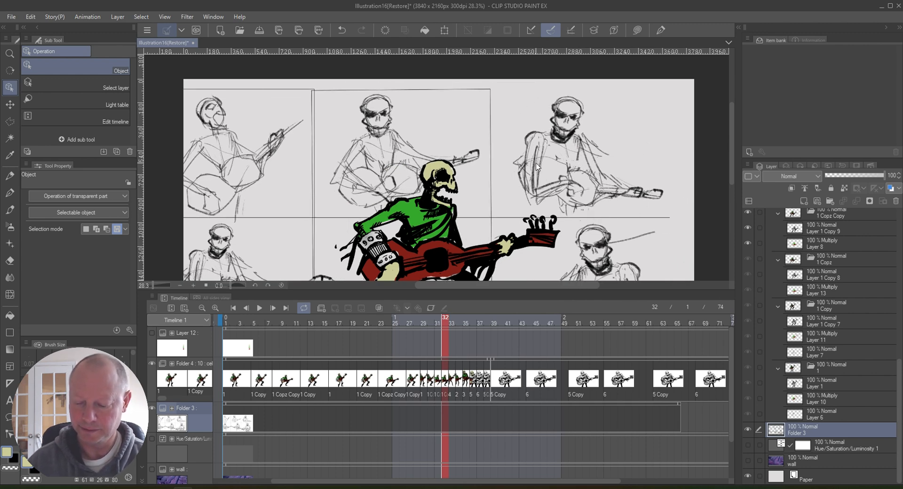
{"action": "right_click", "coordinate": [553, 95]}
{"action": "left_click", "coordinate": [808, 431]}
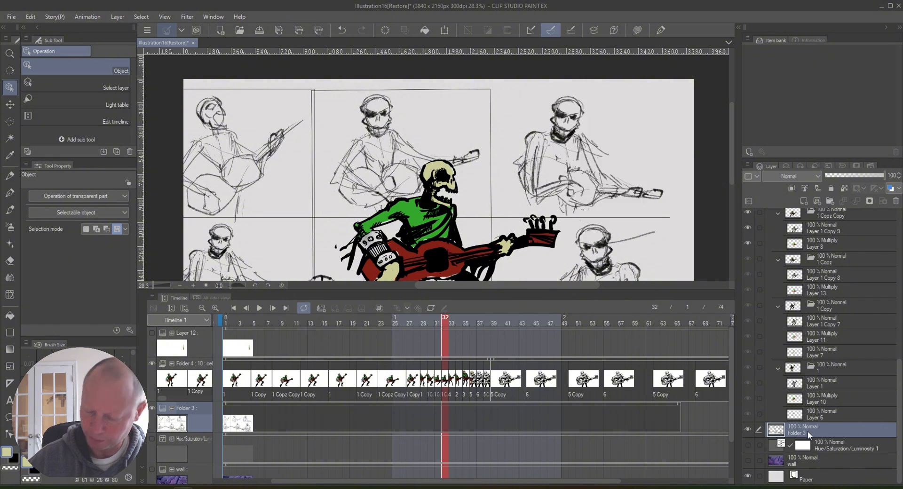
{"action": "right_click", "coordinate": [537, 99]}
{"action": "left_click", "coordinate": [538, 91]}
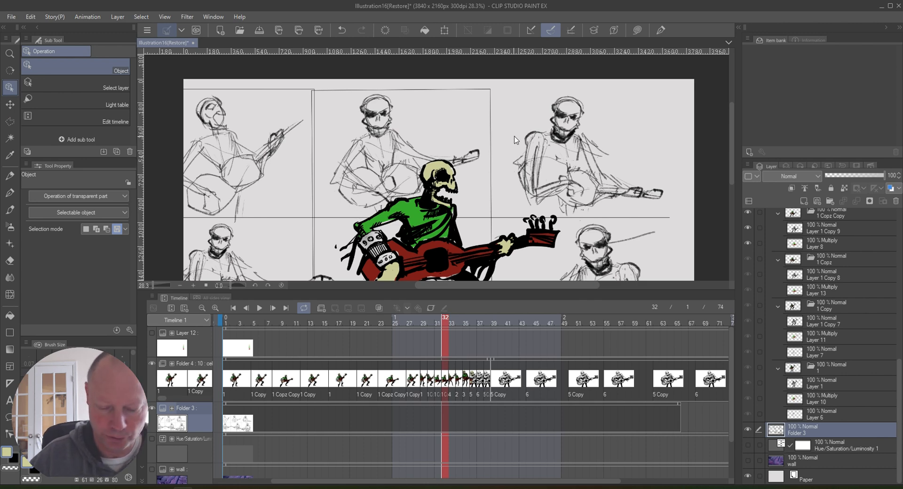
- With the G-pen active, lasso the third skeleton sketch in the upper row of Folder 3 and clear the selection
{"action": "left_click", "coordinate": [9, 121]}
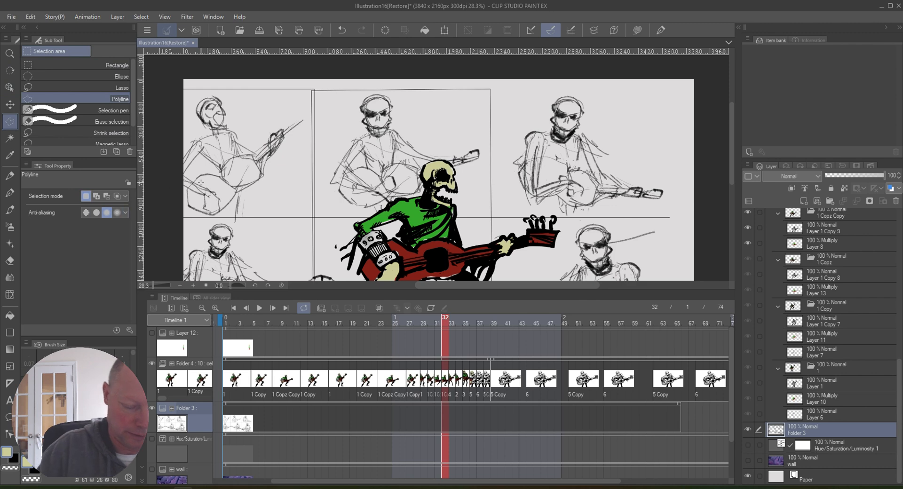
{"action": "key", "text": "p"}
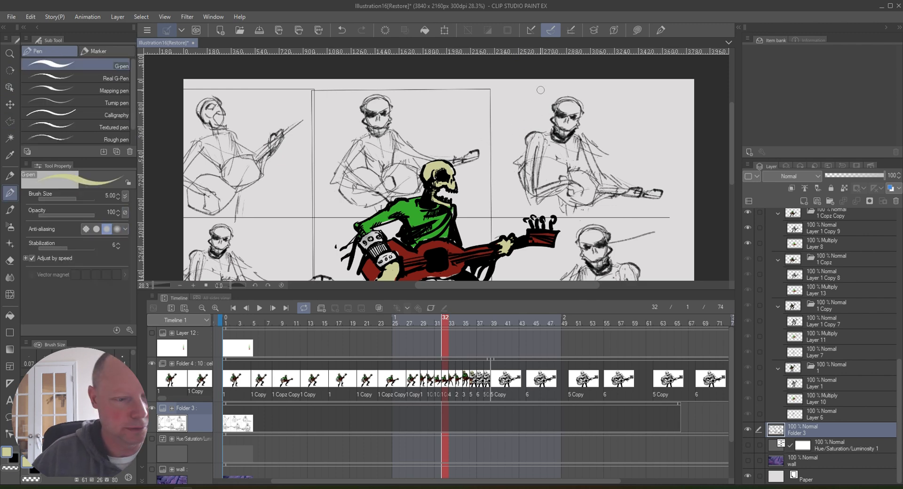
{"action": "right_click", "coordinate": [541, 90]}
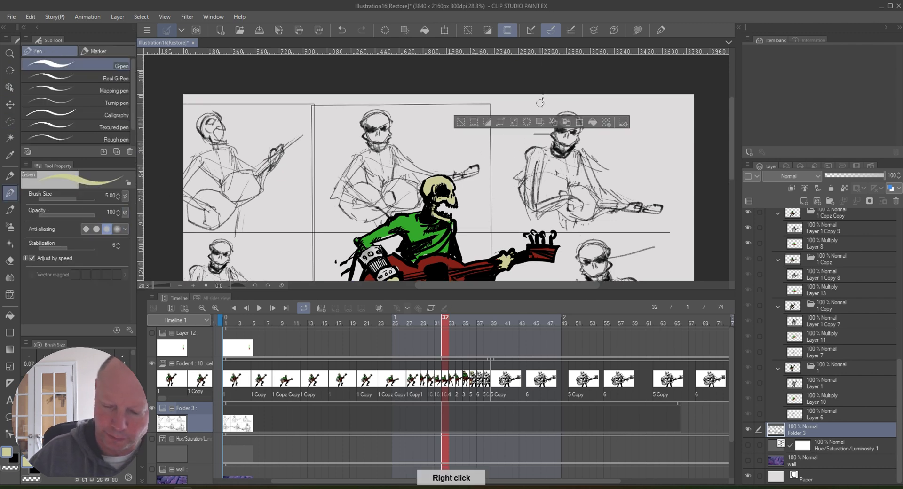
{"action": "left_click", "coordinate": [461, 122]}
{"action": "mouse_move", "coordinate": [549, 112]}
{"action": "left_mouse_down"}
{"action": "mouse_move", "coordinate": [512, 138]}
{"action": "mouse_move", "coordinate": [509, 189]}
{"action": "mouse_move", "coordinate": [594, 239]}
{"action": "mouse_move", "coordinate": [675, 206]}
{"action": "mouse_move", "coordinate": [627, 117]}
{"action": "mouse_move", "coordinate": [549, 101]}
{"action": "mouse_move", "coordinate": [536, 123]}
{"action": "left_mouse_up"}
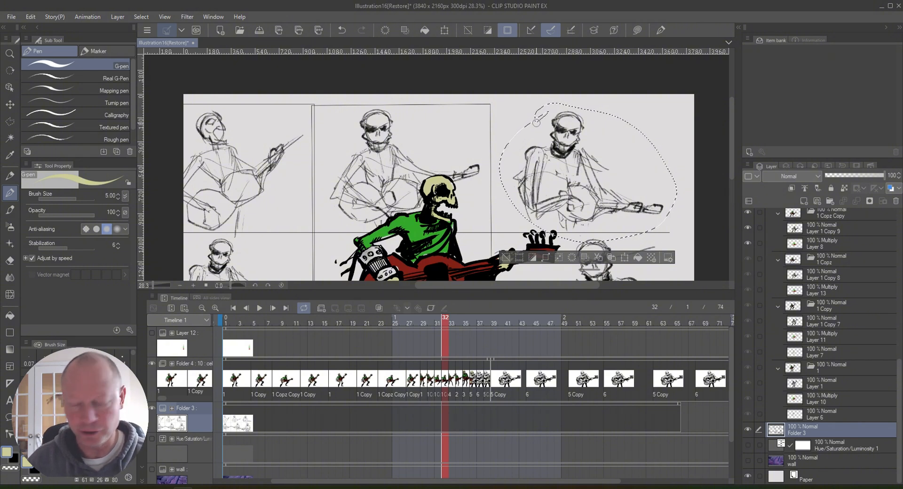
{"action": "left_click", "coordinate": [506, 257]}
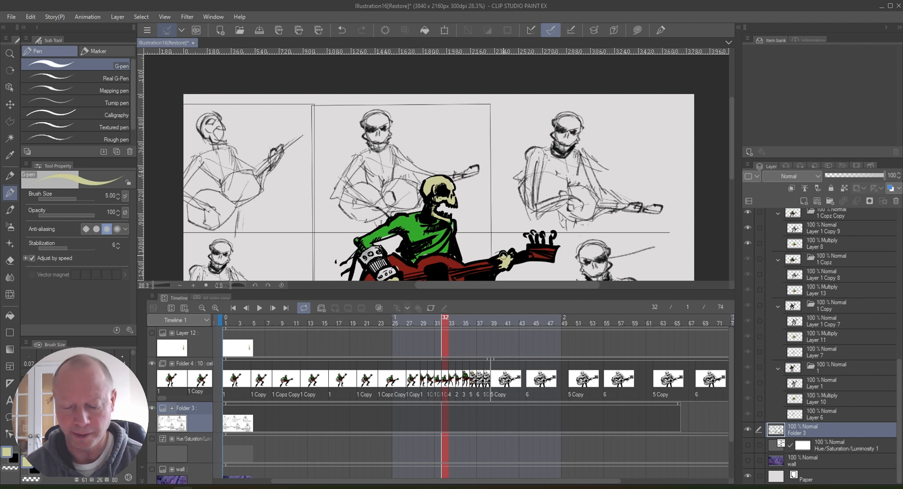
- Draw a short test stroke with the G-pen beside the third skeleton sketch and undo it
{"action": "left_click_drag", "start_coordinate": [585, 161], "coordinate": [611, 157]}
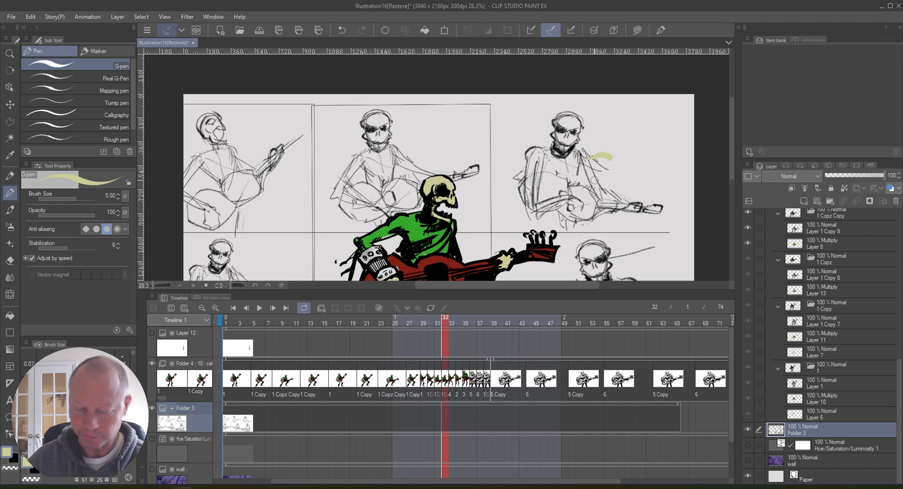
{"action": "key", "text": "ctrl+z"}
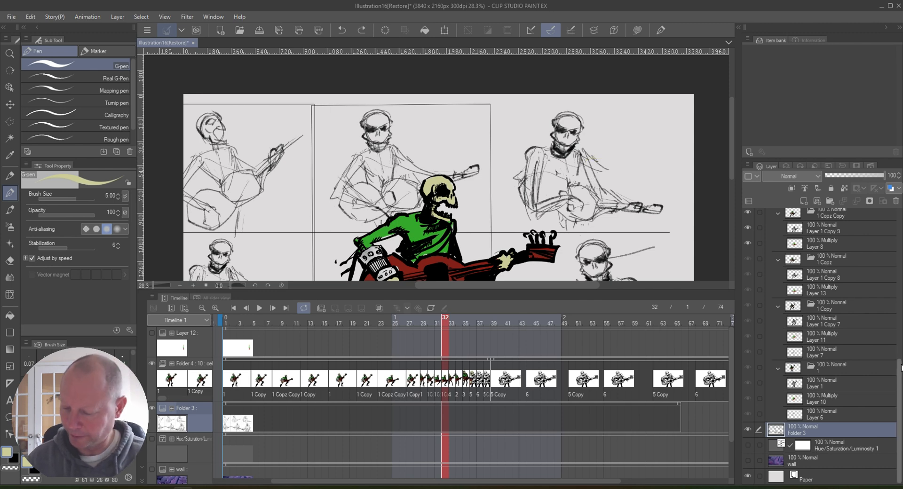
{"action": "scroll", "coordinate": [899, 366], "scroll_direction": "up", "scroll_amount": 1}
{"action": "scroll", "coordinate": [898, 366], "scroll_direction": "down", "scroll_amount": 1}
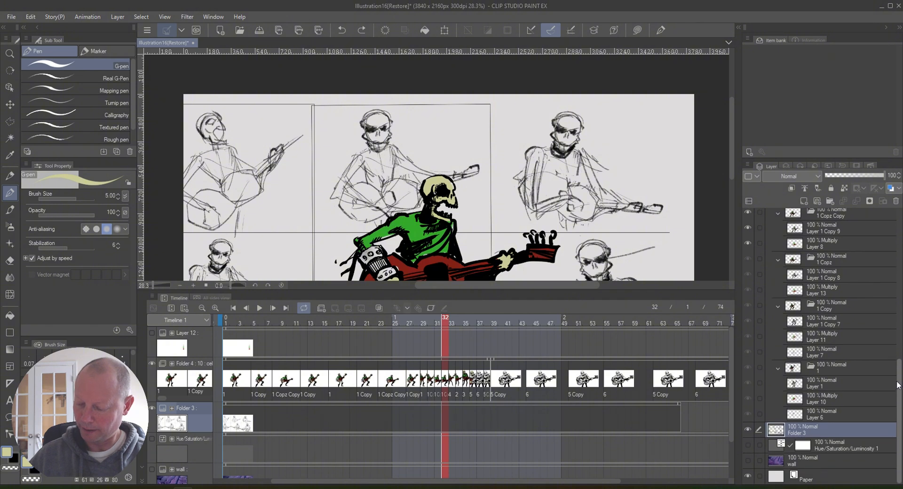
- Select the wall layer, make it visible, and hide the sketches in Folder 3
{"action": "left_click", "coordinate": [862, 462]}
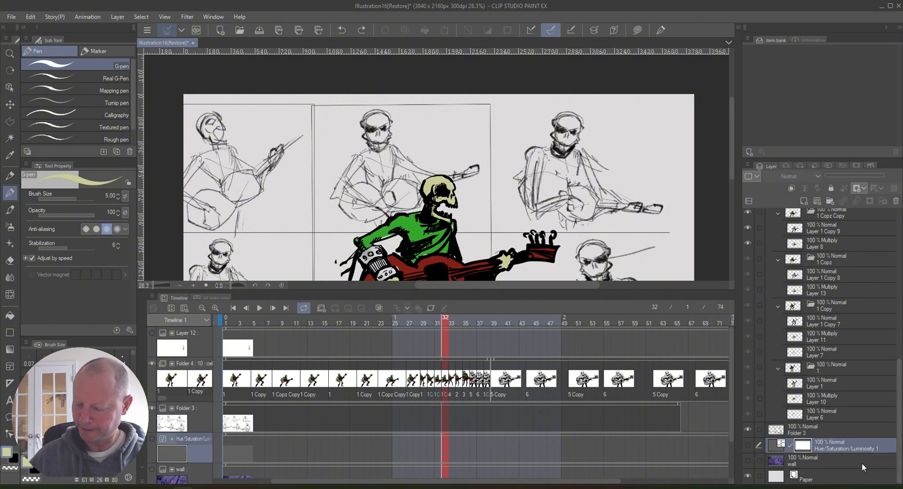
{"action": "left_click", "coordinate": [749, 462]}
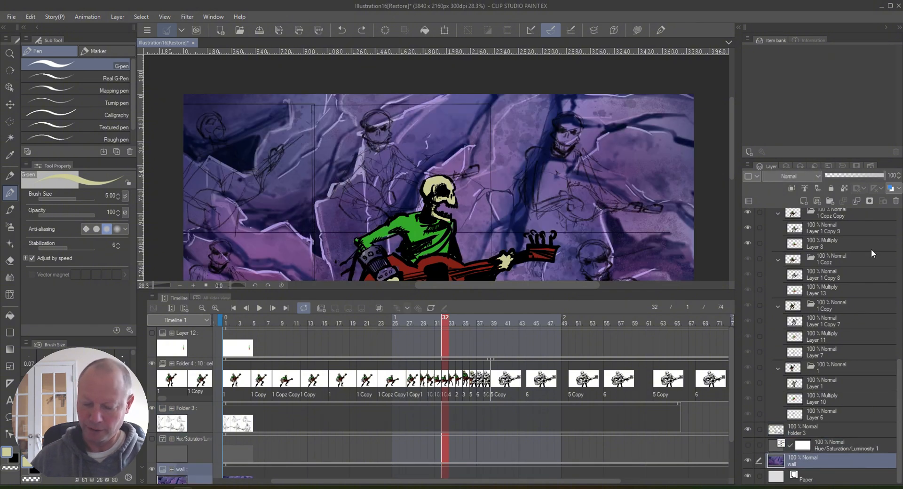
{"action": "left_click", "coordinate": [749, 430]}
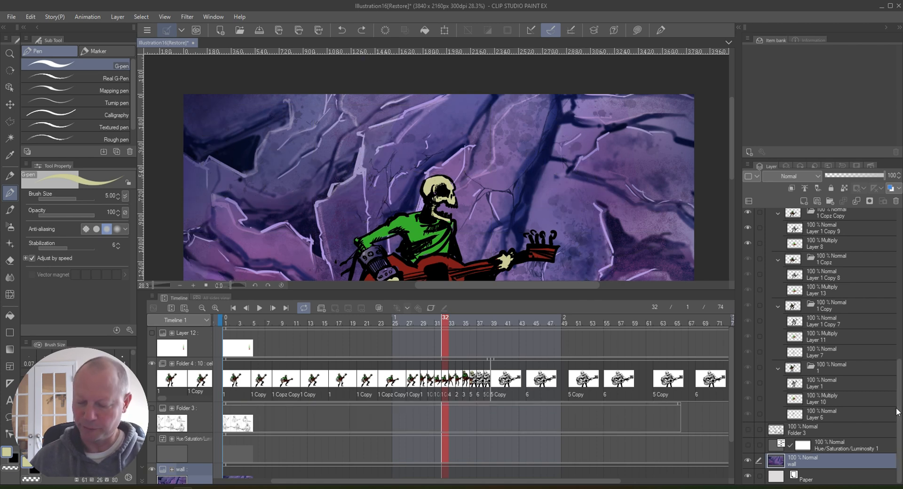
- Turn on the Hue/Saturation/Luminosity 1 correction layer above the wall to desaturate the background
{"action": "left_click_drag", "start_coordinate": [731, 152], "coordinate": [729, 193]}
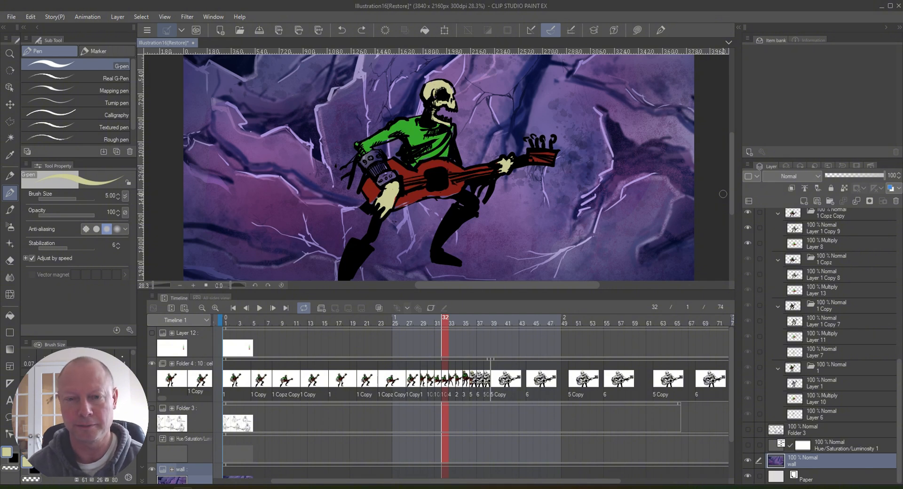
{"action": "left_click", "coordinate": [819, 445]}
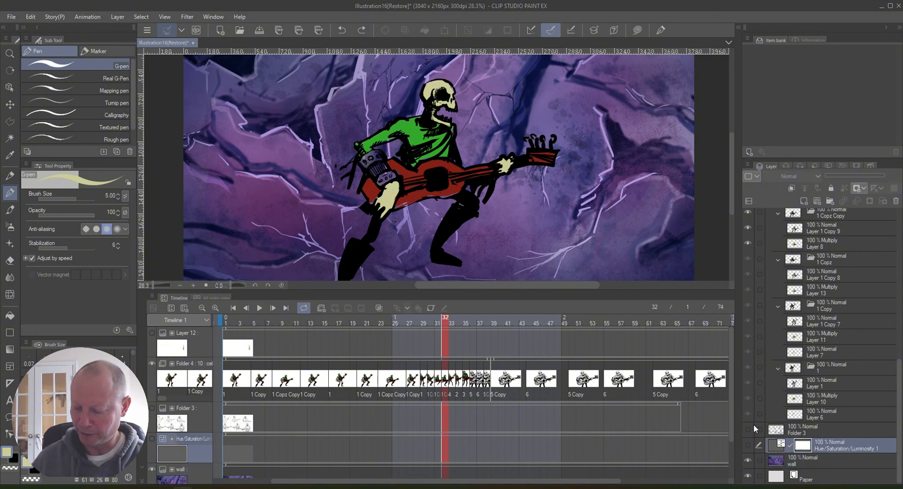
{"action": "left_click", "coordinate": [748, 445]}
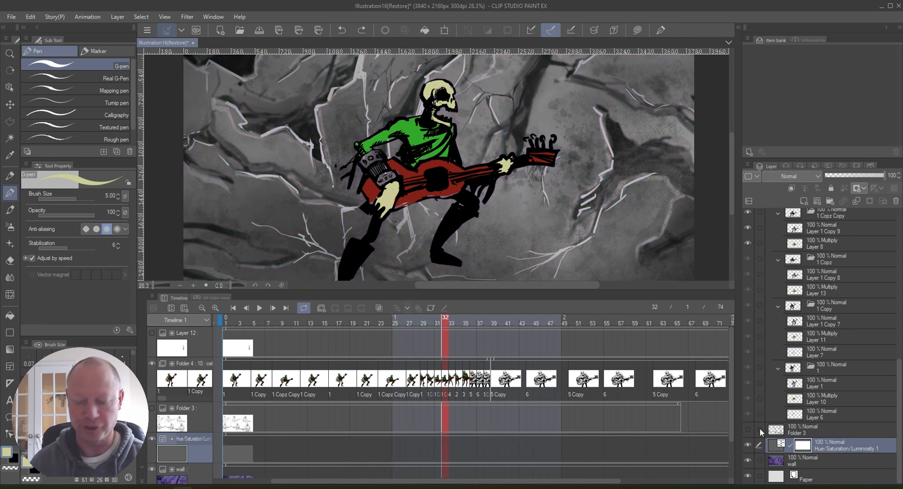
{"action": "left_click_drag", "start_coordinate": [900, 398], "coordinate": [889, 328]}
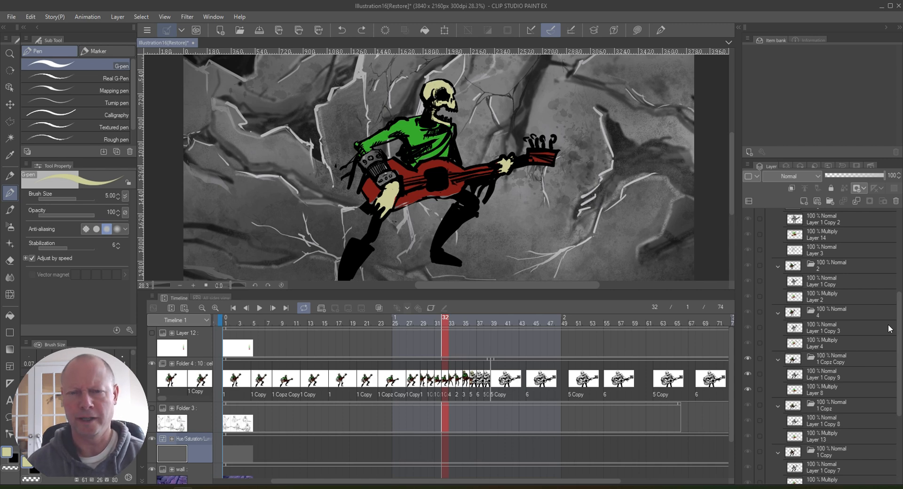
{"action": "scroll", "coordinate": [731, 161], "scroll_direction": "up", "scroll_amount": 2}
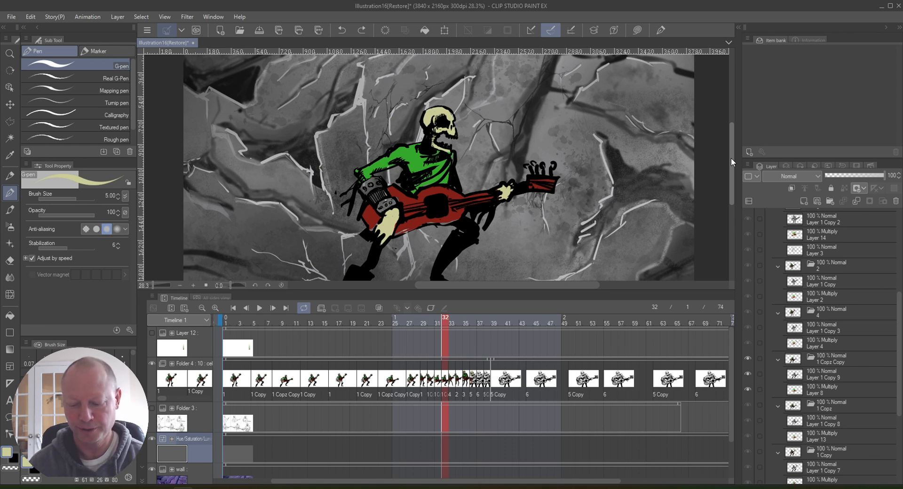
{"action": "left_click_drag", "start_coordinate": [731, 148], "coordinate": [730, 142]}
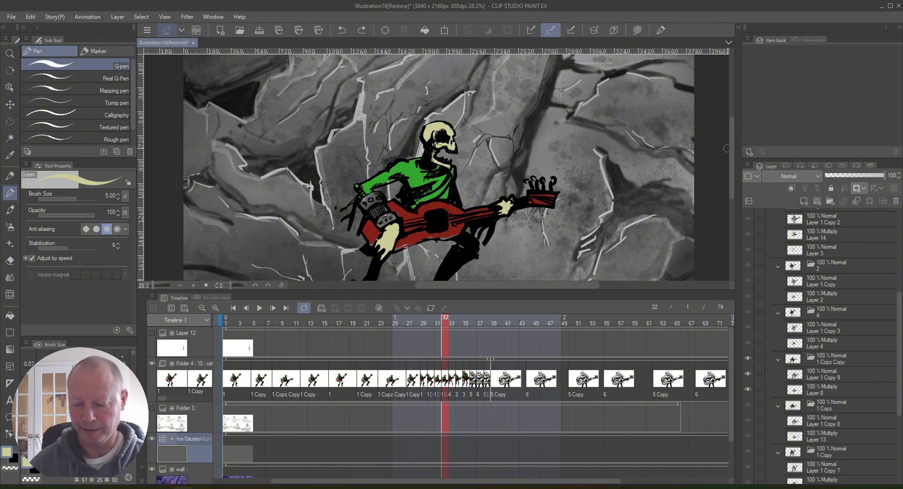
{"action": "mouse_move", "coordinate": [730, 138]}
{"action": "left_mouse_down"}
{"action": "mouse_move", "coordinate": [729, 155]}
{"action": "mouse_move", "coordinate": [728, 140]}
{"action": "left_mouse_up"}
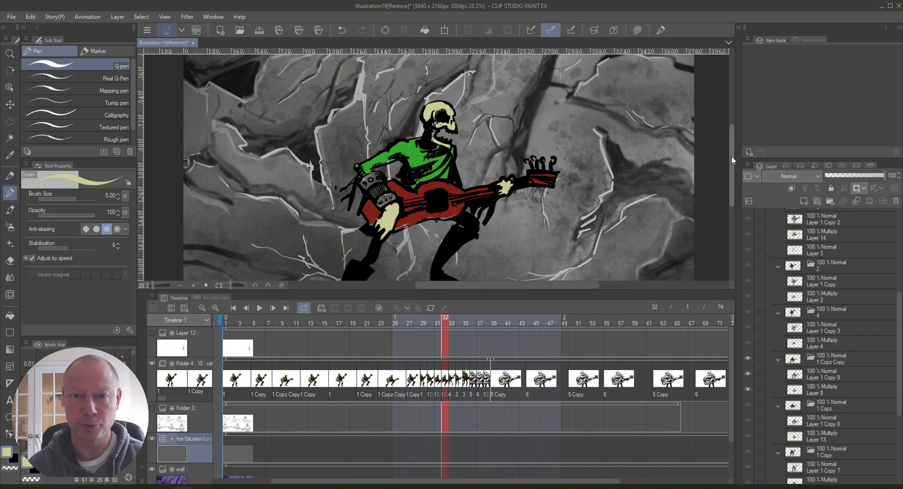
- Go to frame 2 on the timeline and toggle Folder 4's visibility off and on again
{"action": "left_click", "coordinate": [234, 406]}
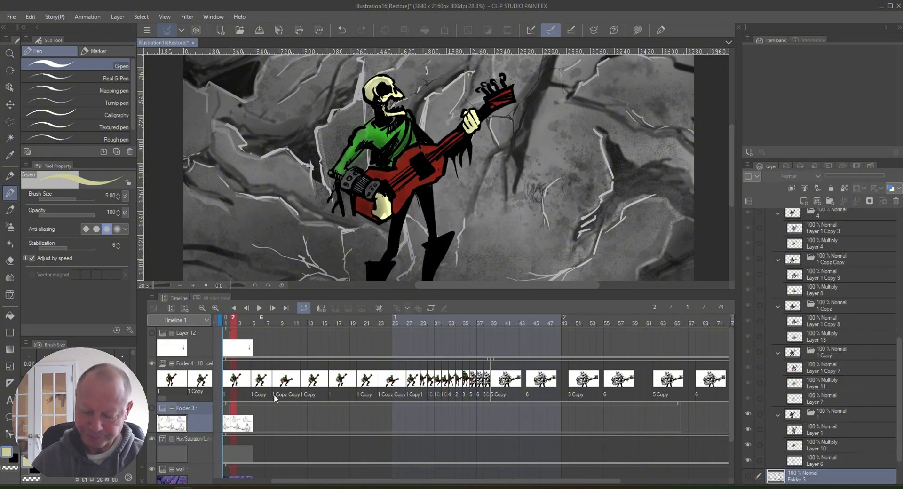
{"action": "left_click_drag", "start_coordinate": [304, 480], "coordinate": [293, 481]}
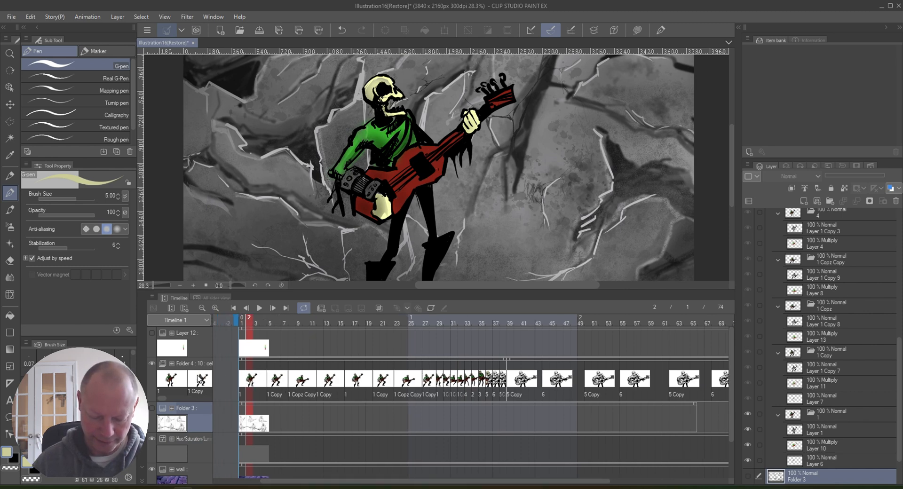
{"action": "left_click", "coordinate": [149, 380]}
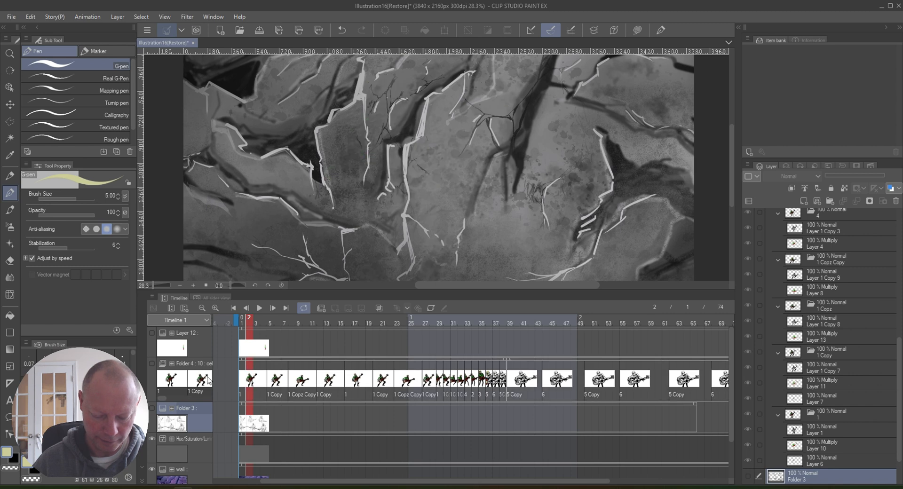
{"action": "left_click", "coordinate": [151, 393]}
{"action": "left_click", "coordinate": [152, 364]}
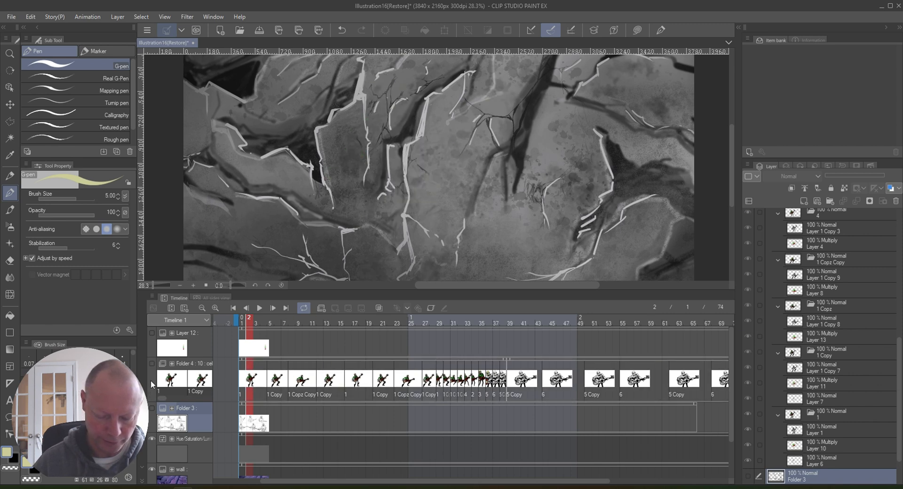
{"action": "left_click", "coordinate": [151, 362]}
- Preview the 1 Copz Copy cel at frame 9 in Folder 4 and return to cel 1 at frame 1
{"action": "left_click", "coordinate": [301, 371]}
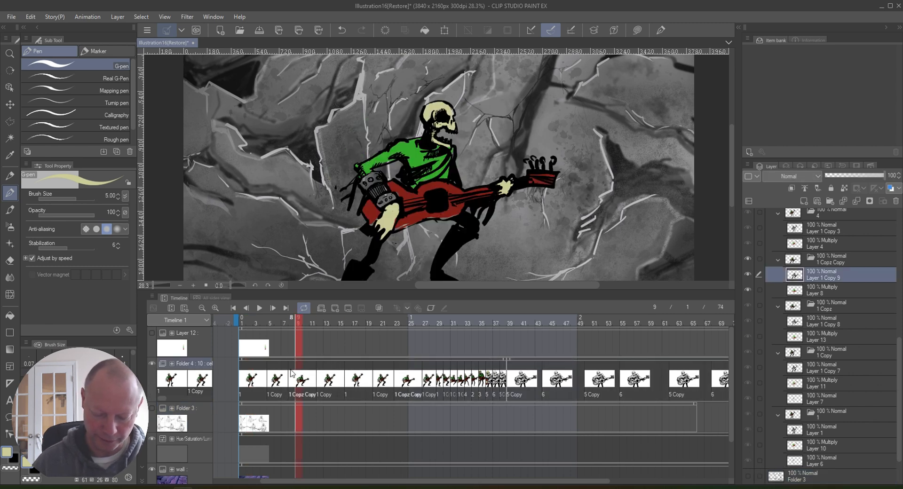
{"action": "left_click", "coordinate": [254, 388]}
{"action": "key", "text": "Home"}
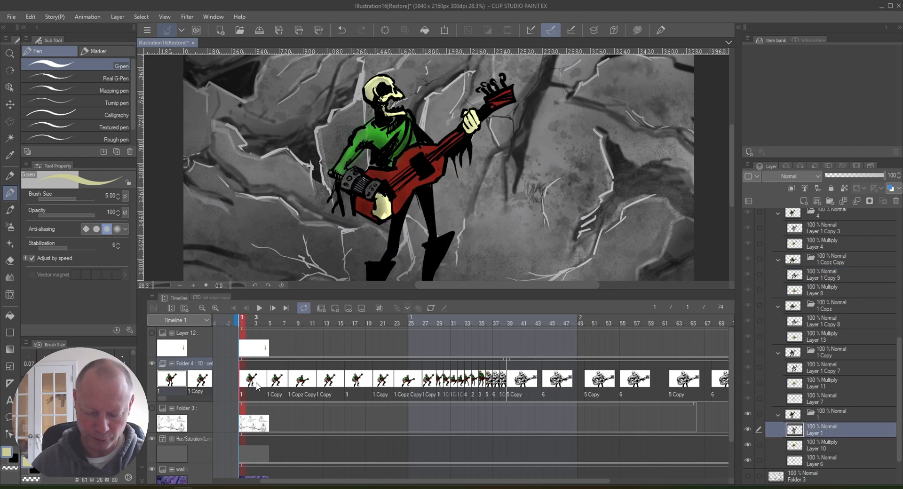
- Step through Folder 4's cels on the timeline from 1 Copy at frame 6 to 1 Copy at frame 28
{"action": "left_click", "coordinate": [276, 387]}
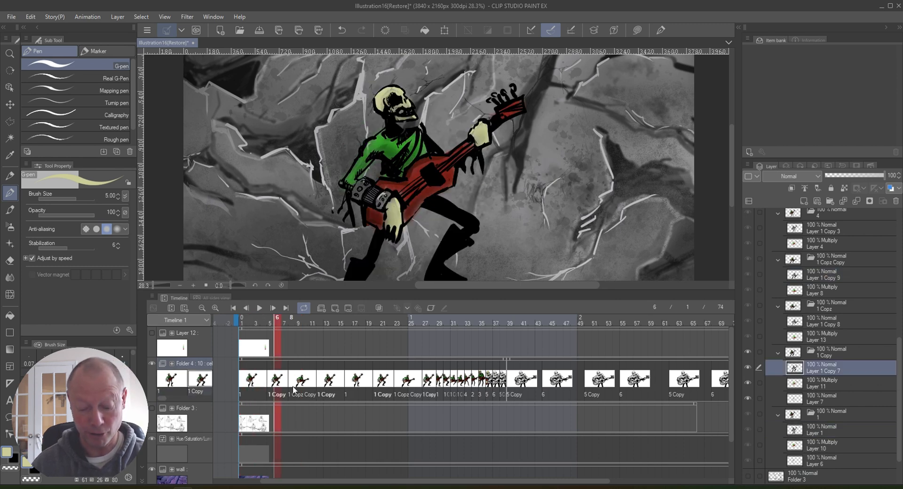
{"action": "left_click", "coordinate": [298, 387]}
{"action": "left_click", "coordinate": [329, 386]}
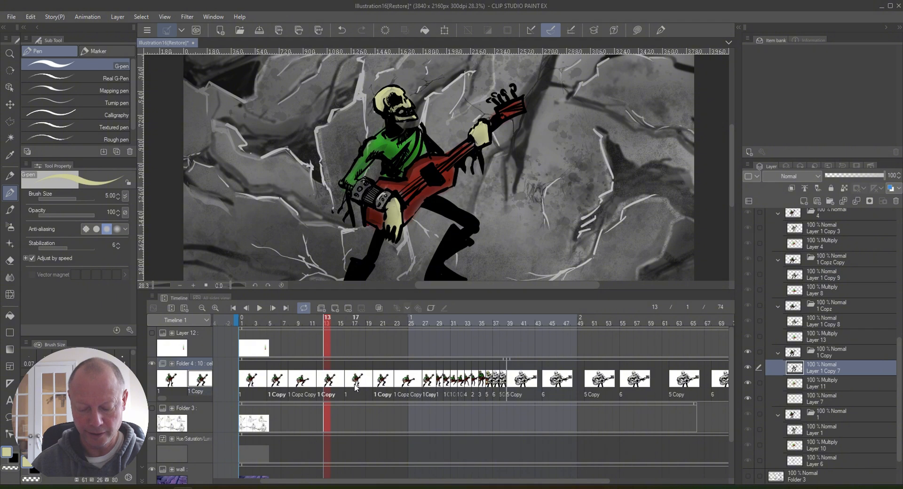
{"action": "left_click", "coordinate": [355, 386]}
{"action": "left_click", "coordinate": [377, 386]}
{"action": "left_click", "coordinate": [398, 387]}
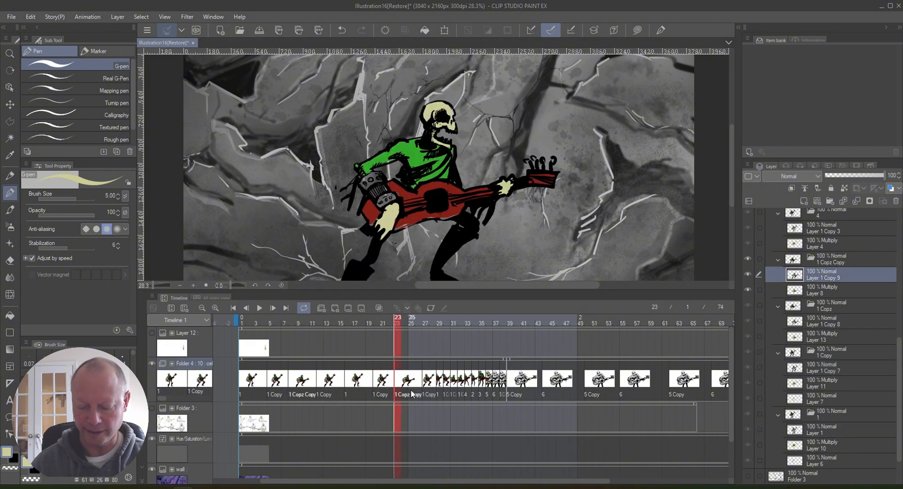
{"action": "left_click", "coordinate": [412, 386]}
{"action": "left_click", "coordinate": [434, 385]}
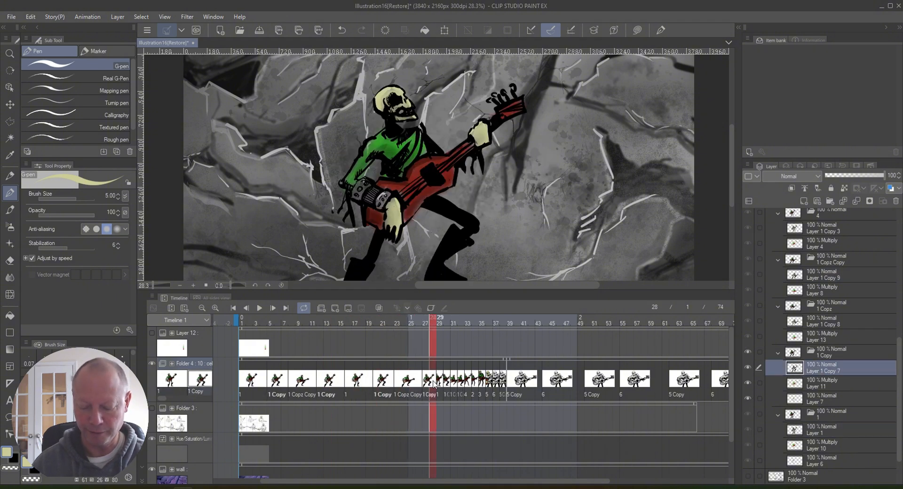
- Return to cel 1 at frame 1 and review Folder 4's opening cels again up to 1 Copy at frame 14
{"action": "left_click", "coordinate": [255, 386]}
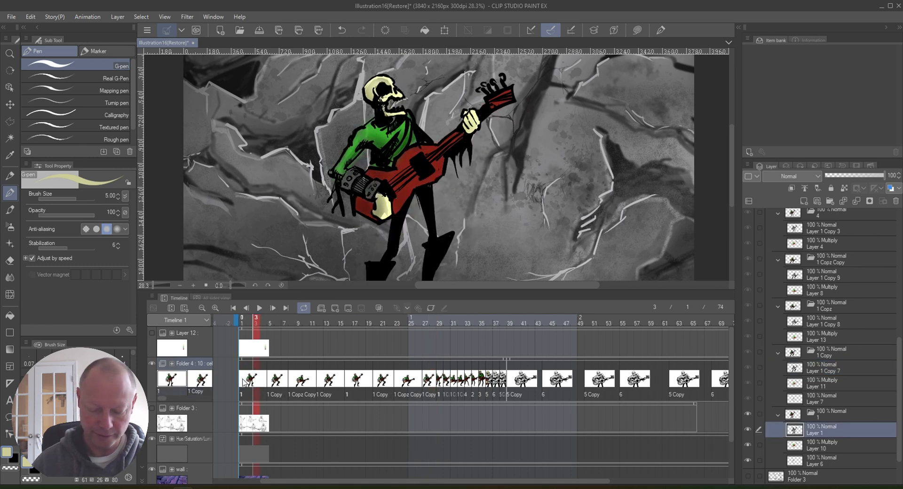
{"action": "left_click", "coordinate": [244, 322]}
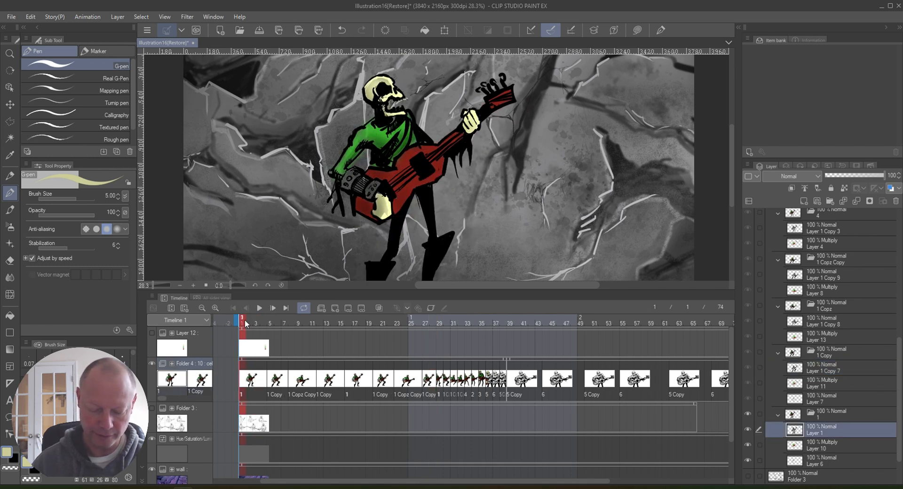
{"action": "left_click", "coordinate": [265, 382]}
{"action": "left_click", "coordinate": [273, 384]}
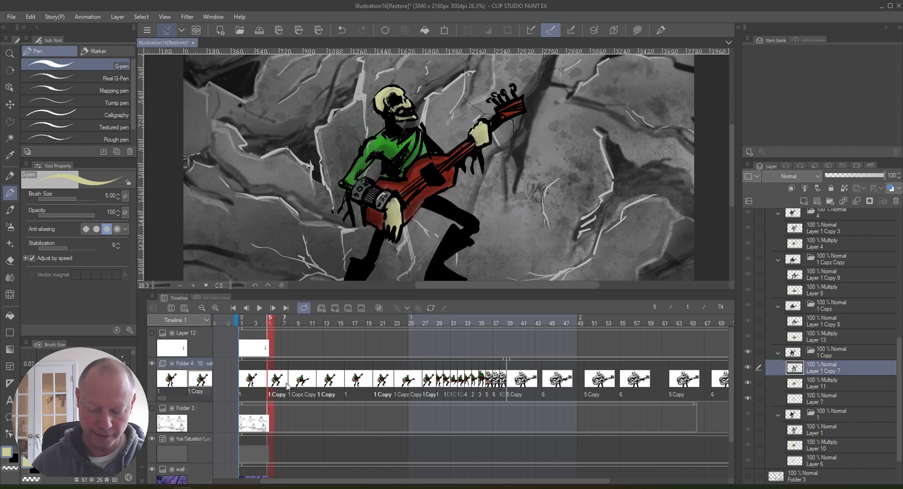
{"action": "left_click", "coordinate": [286, 385]}
{"action": "left_click", "coordinate": [271, 387]}
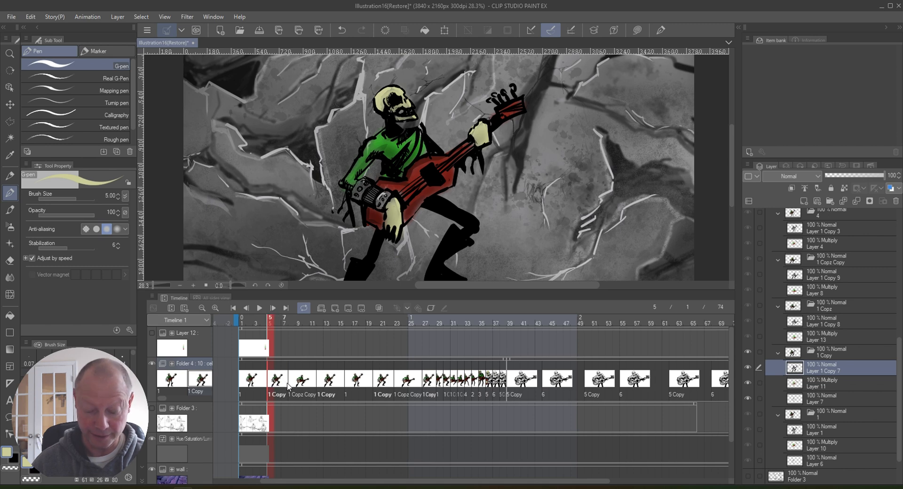
{"action": "left_click", "coordinate": [301, 386]}
{"action": "left_click", "coordinate": [335, 385]}
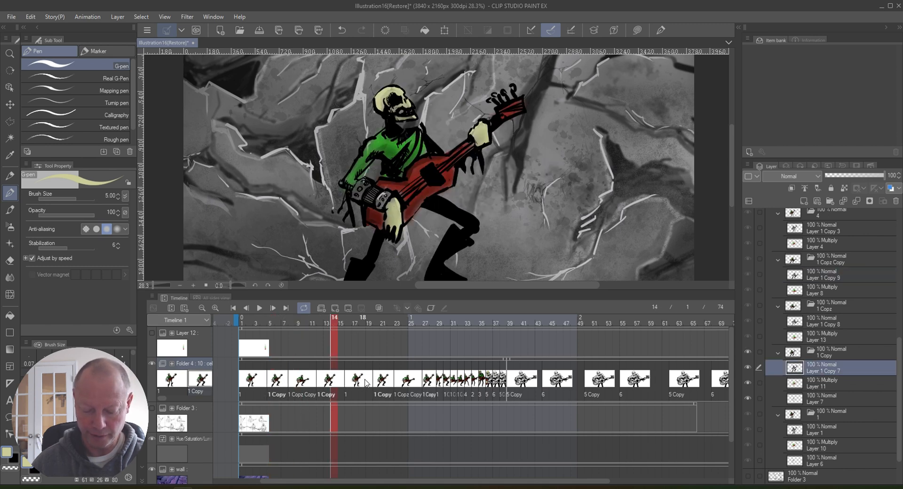
- Play back the skeleton guitarist animation on the timeline and stop it at the 5 Copy cel, frame 39
{"action": "key", "text": "space"}
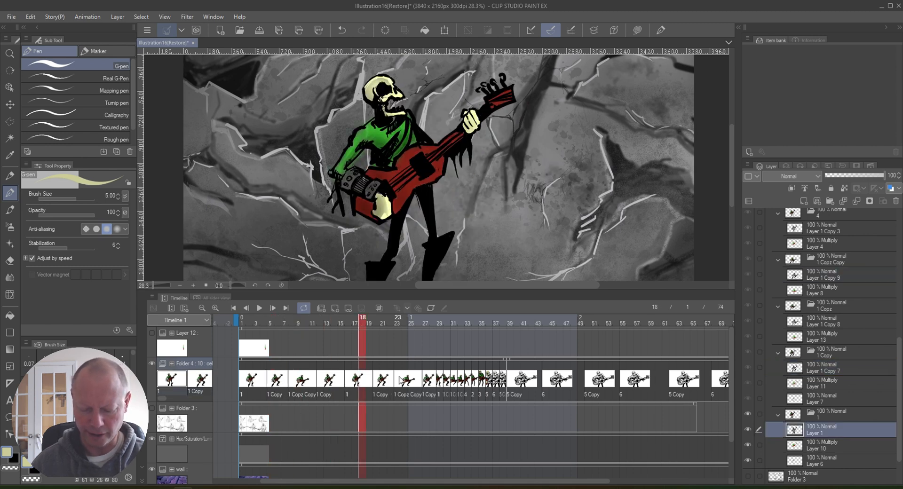
{"action": "left_click", "coordinate": [259, 308]}
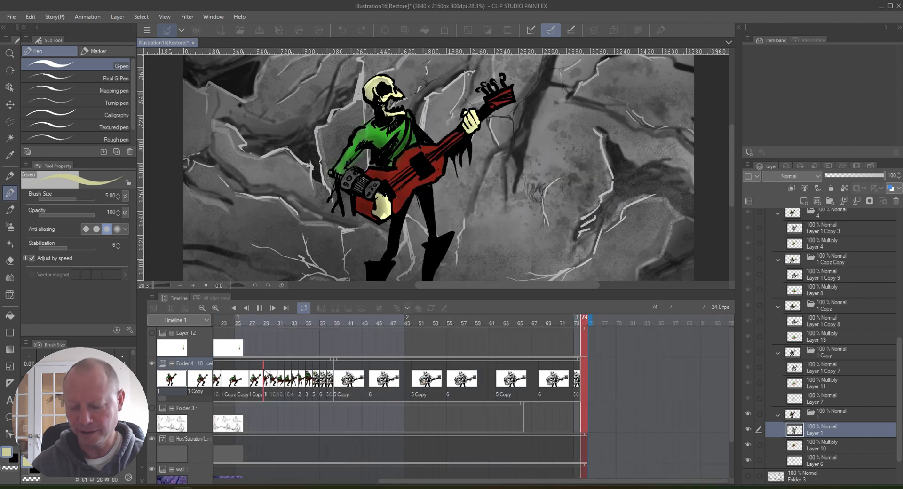
{"action": "left_click", "coordinate": [261, 309]}
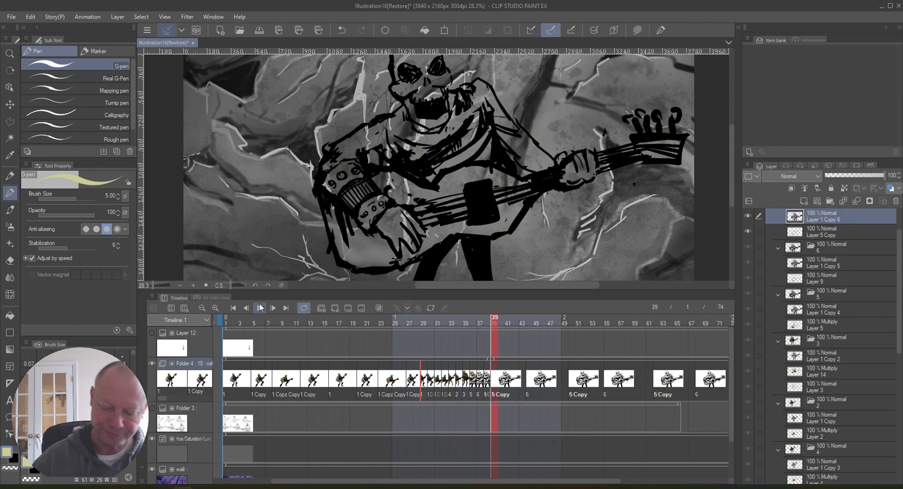